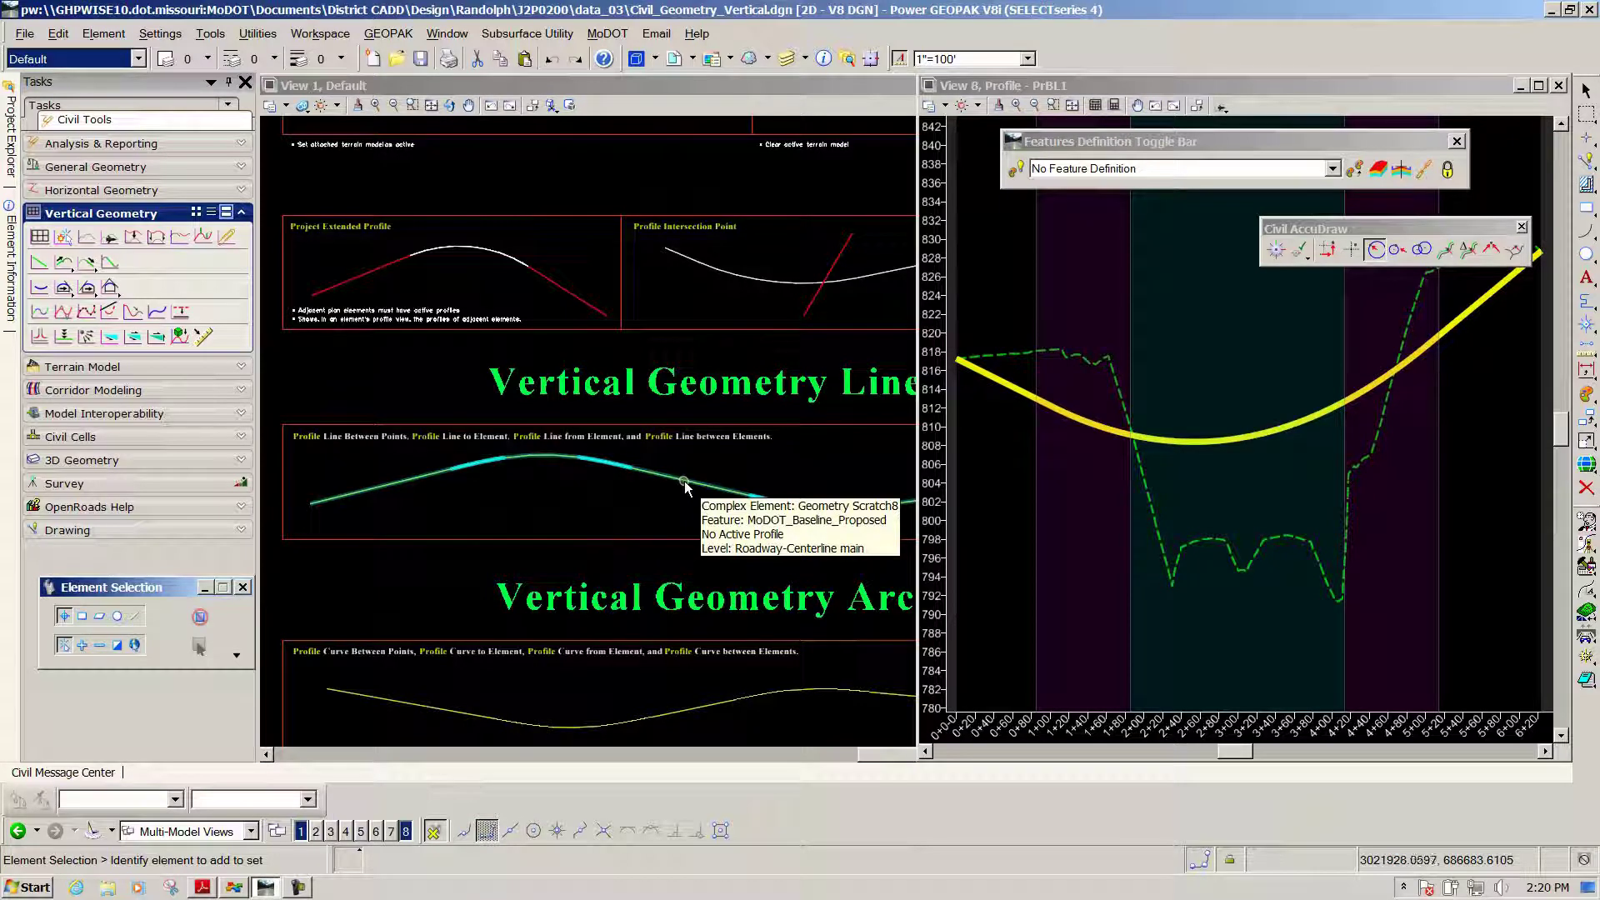
# Open the profile model of the Geometry Scratch8 baseline from the Vertical Geometry Line example in View 8.
pyautogui.click(686, 480)
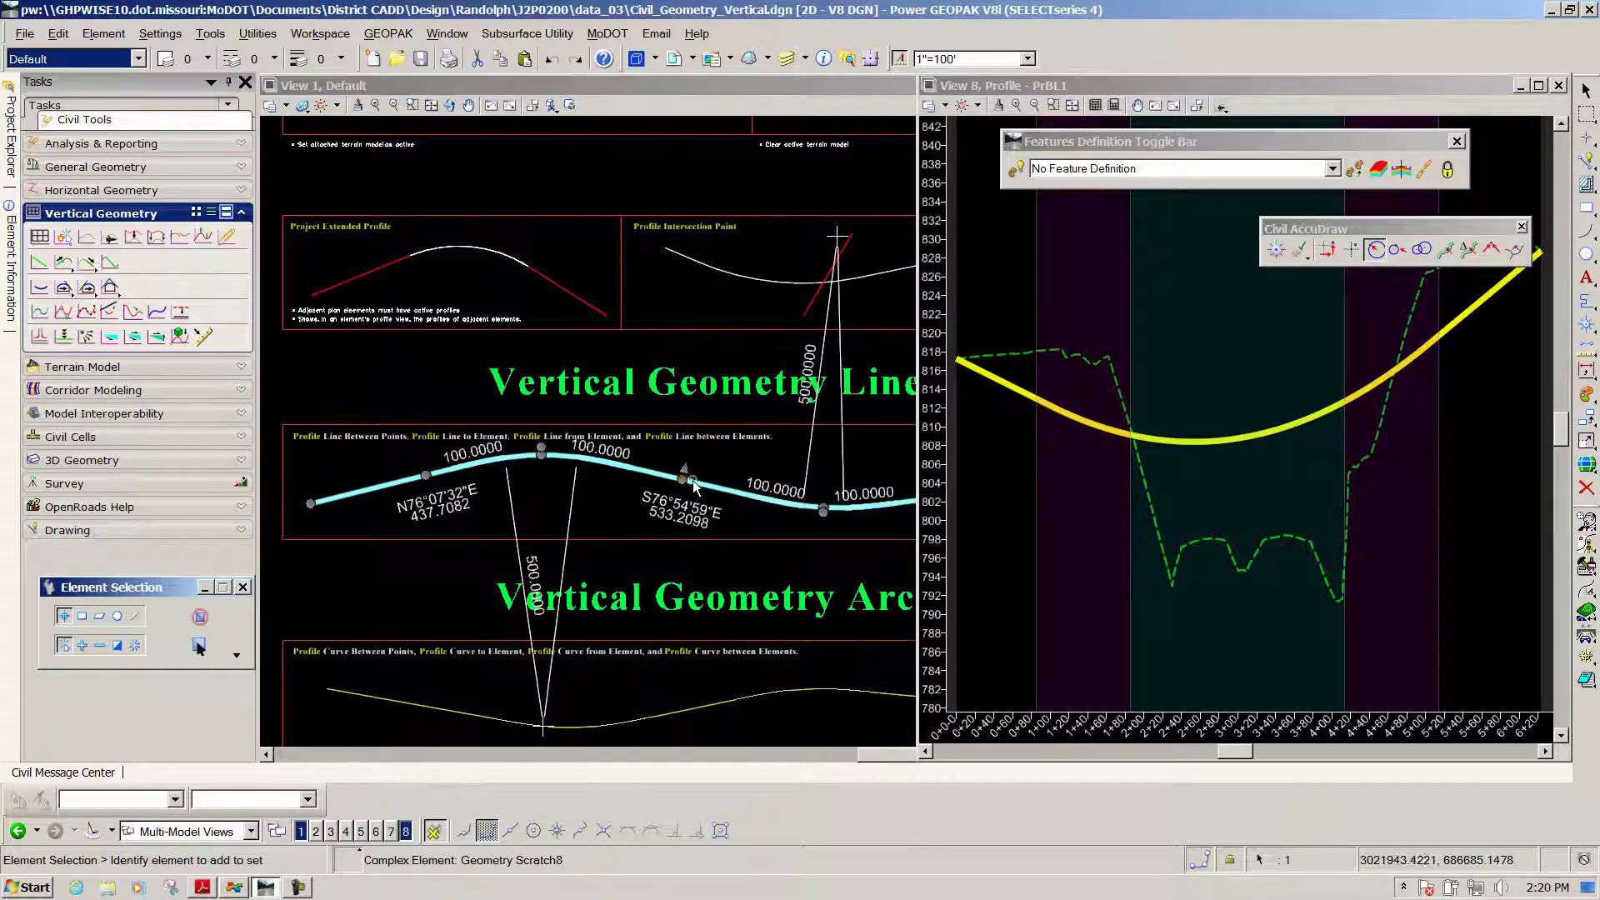
pyautogui.click(745, 473)
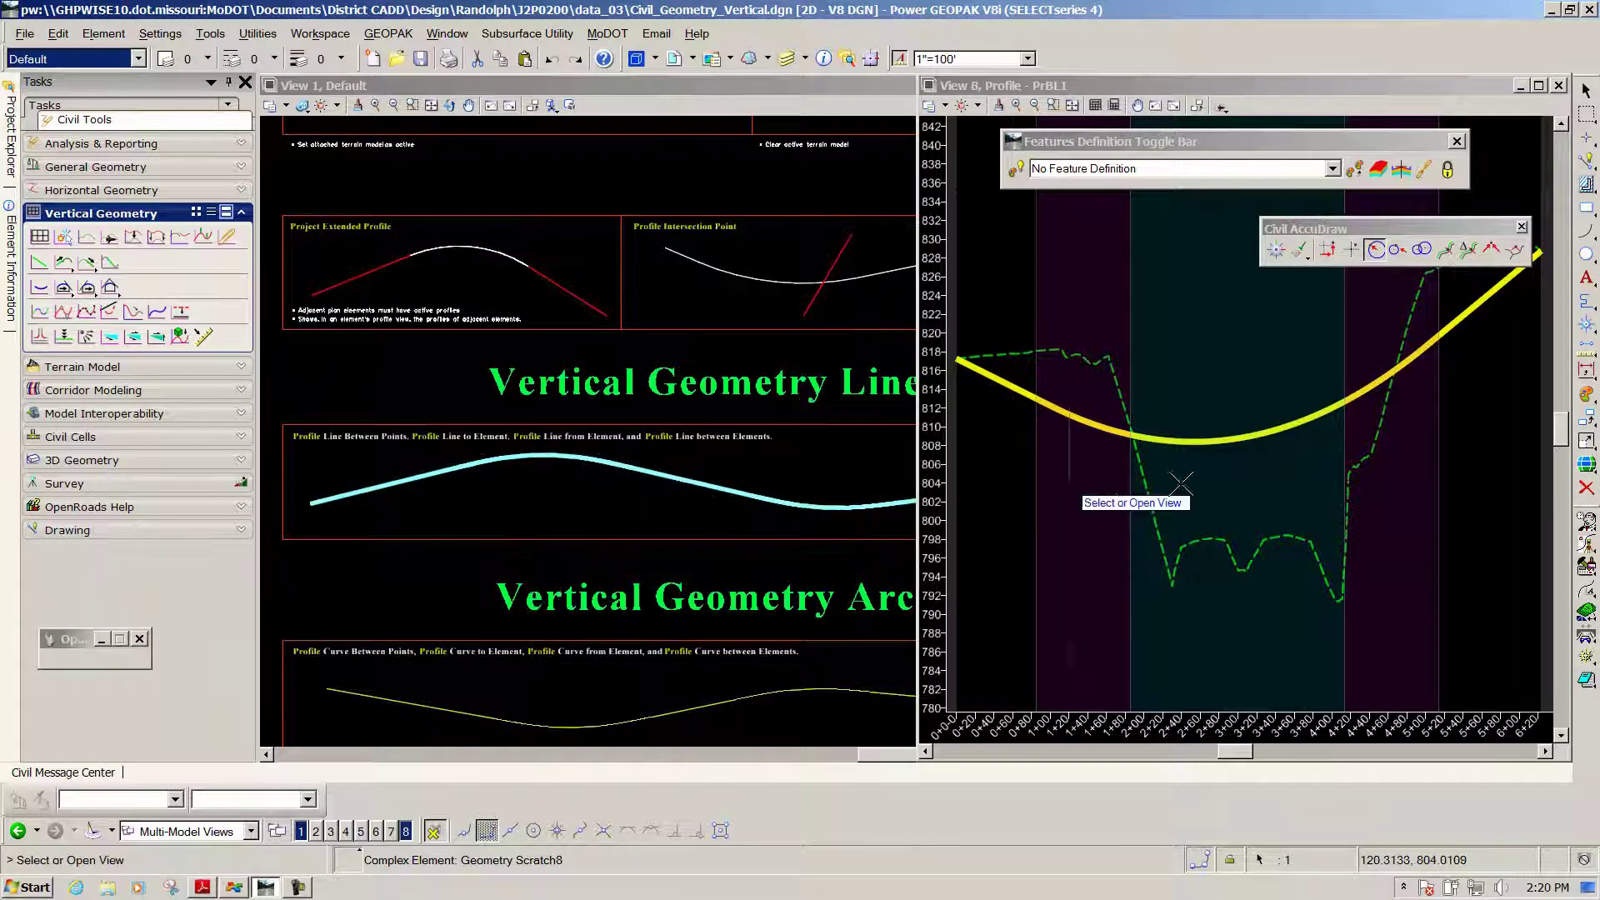
pyautogui.click(1232, 387)
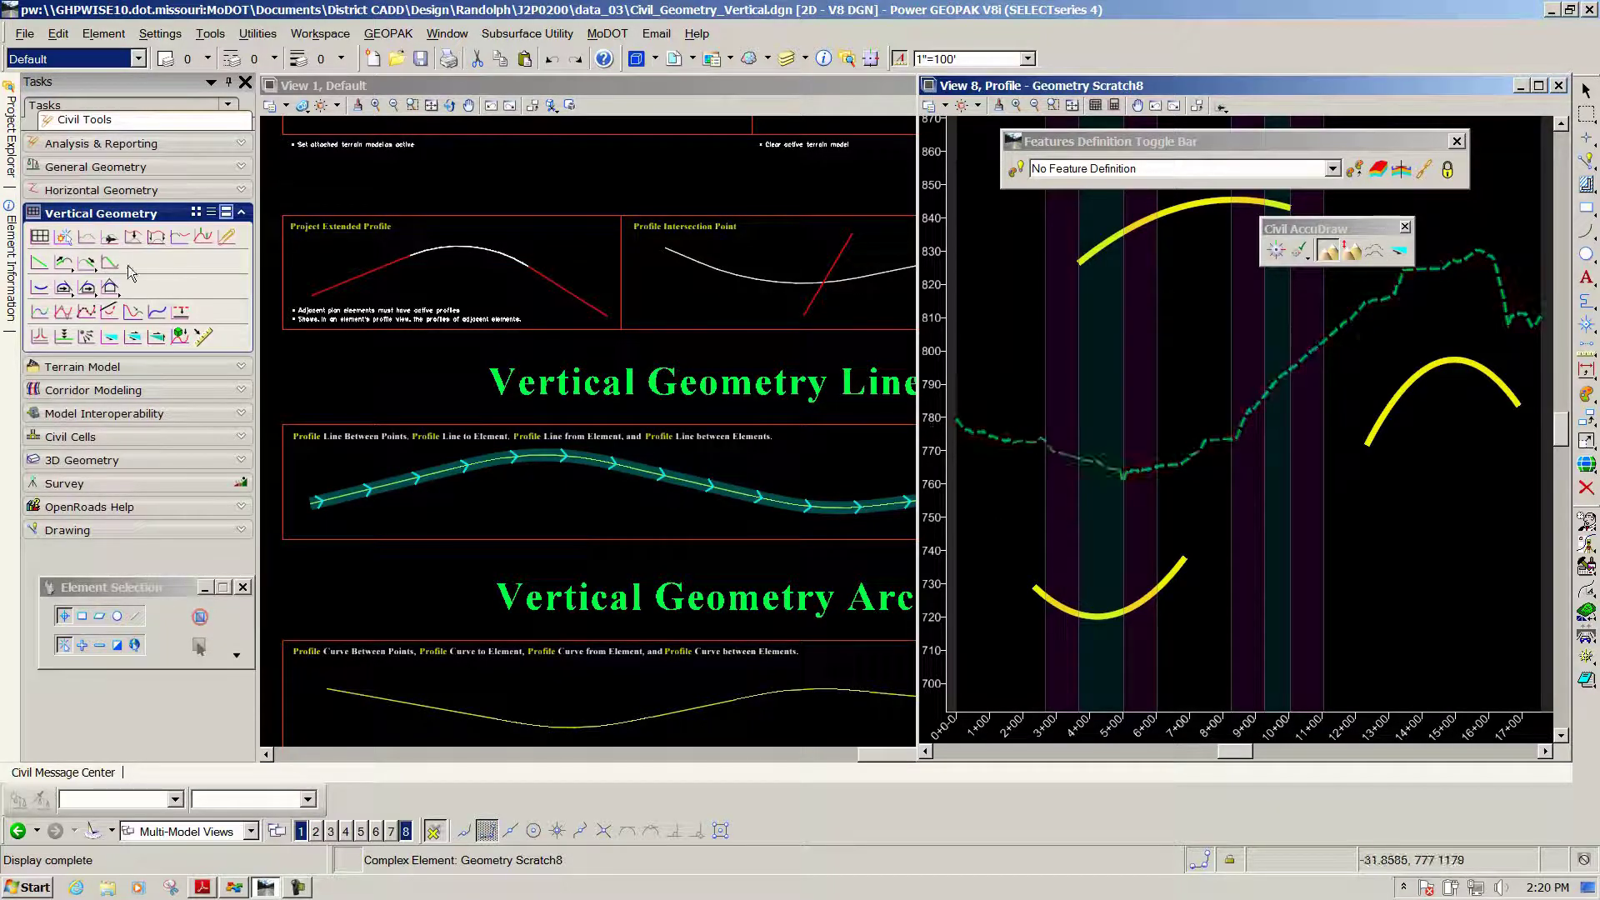
# Dock Civil AccuDraw and draw a profile line between points below the upper crest curve, about 772 long at 4.4% slope.
pyautogui.click(38, 263)
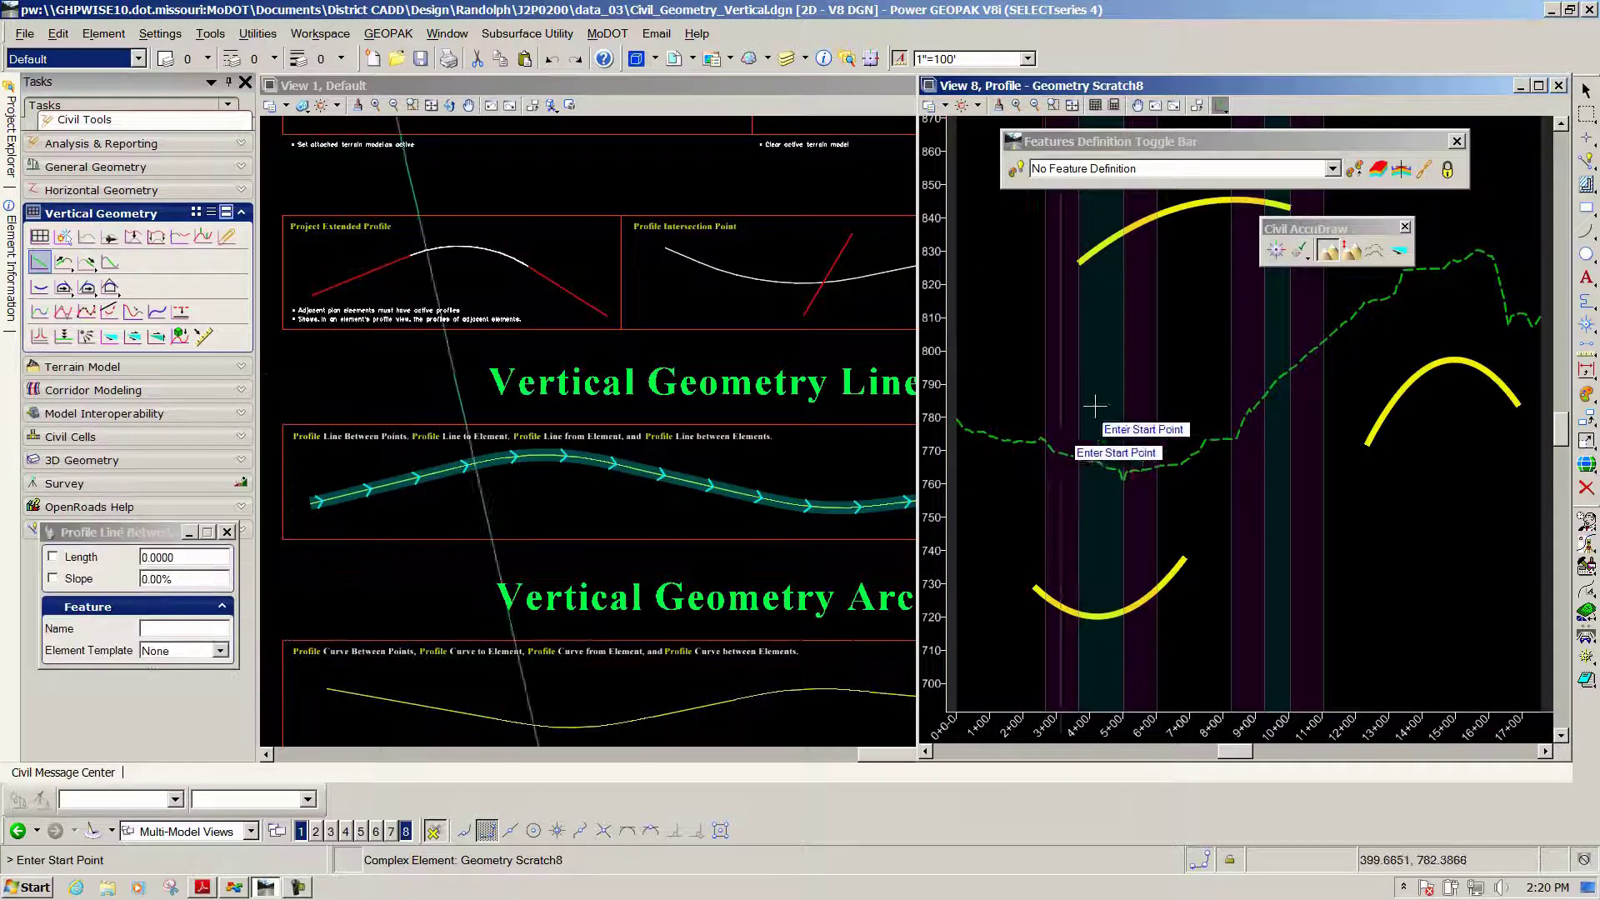
pyautogui.moveTo(1326, 230); pyautogui.dragTo(958, 762)
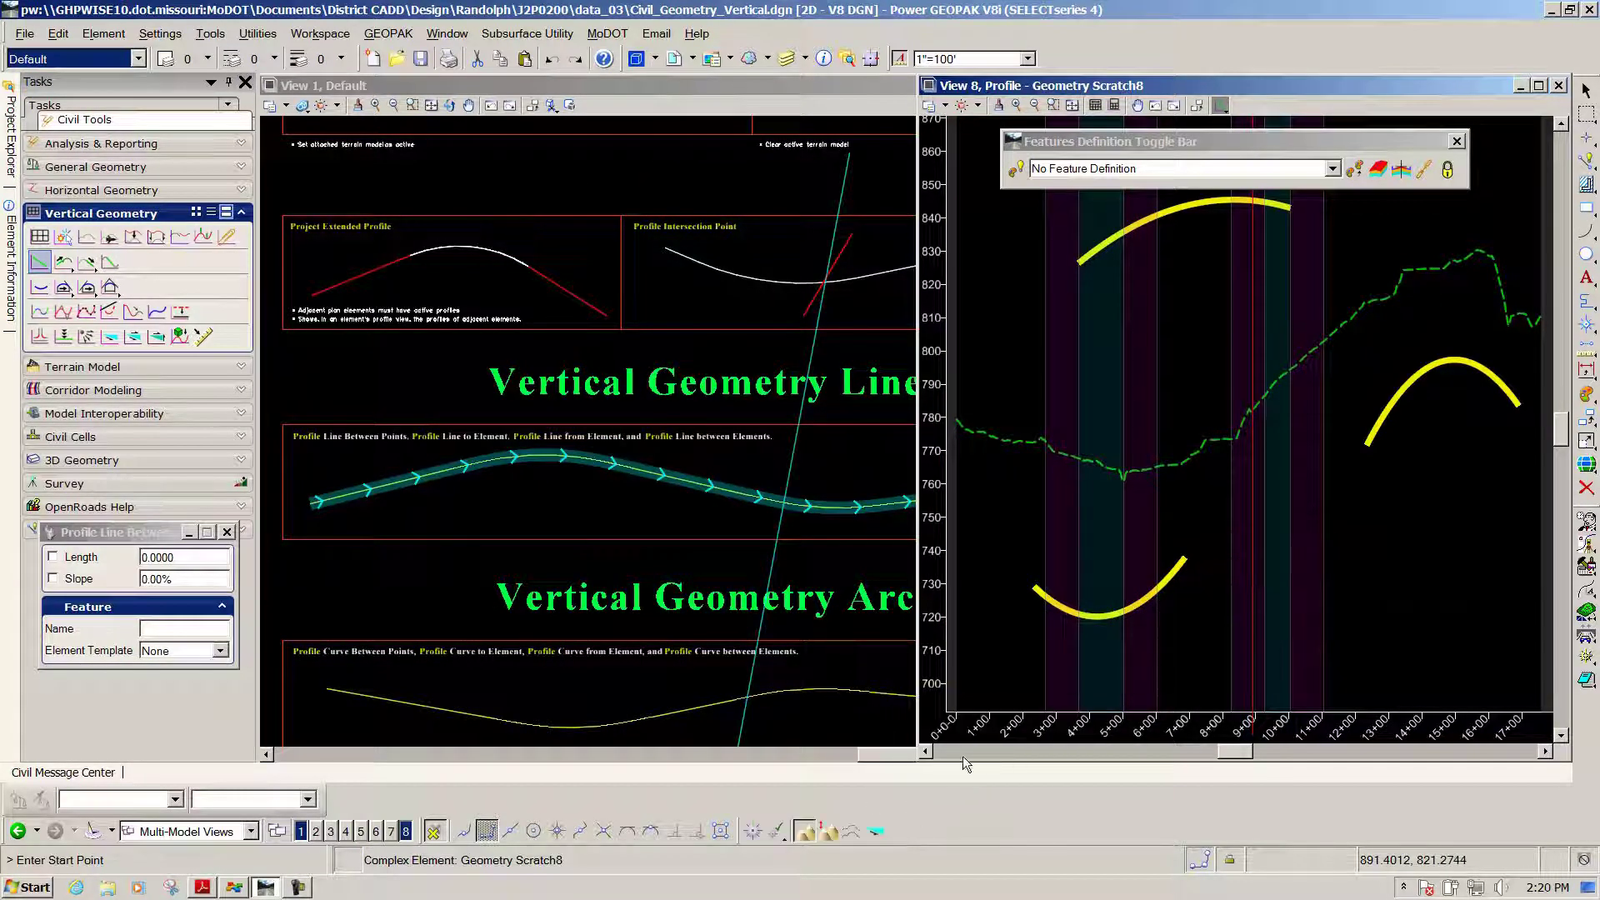
pyautogui.click(1068, 394)
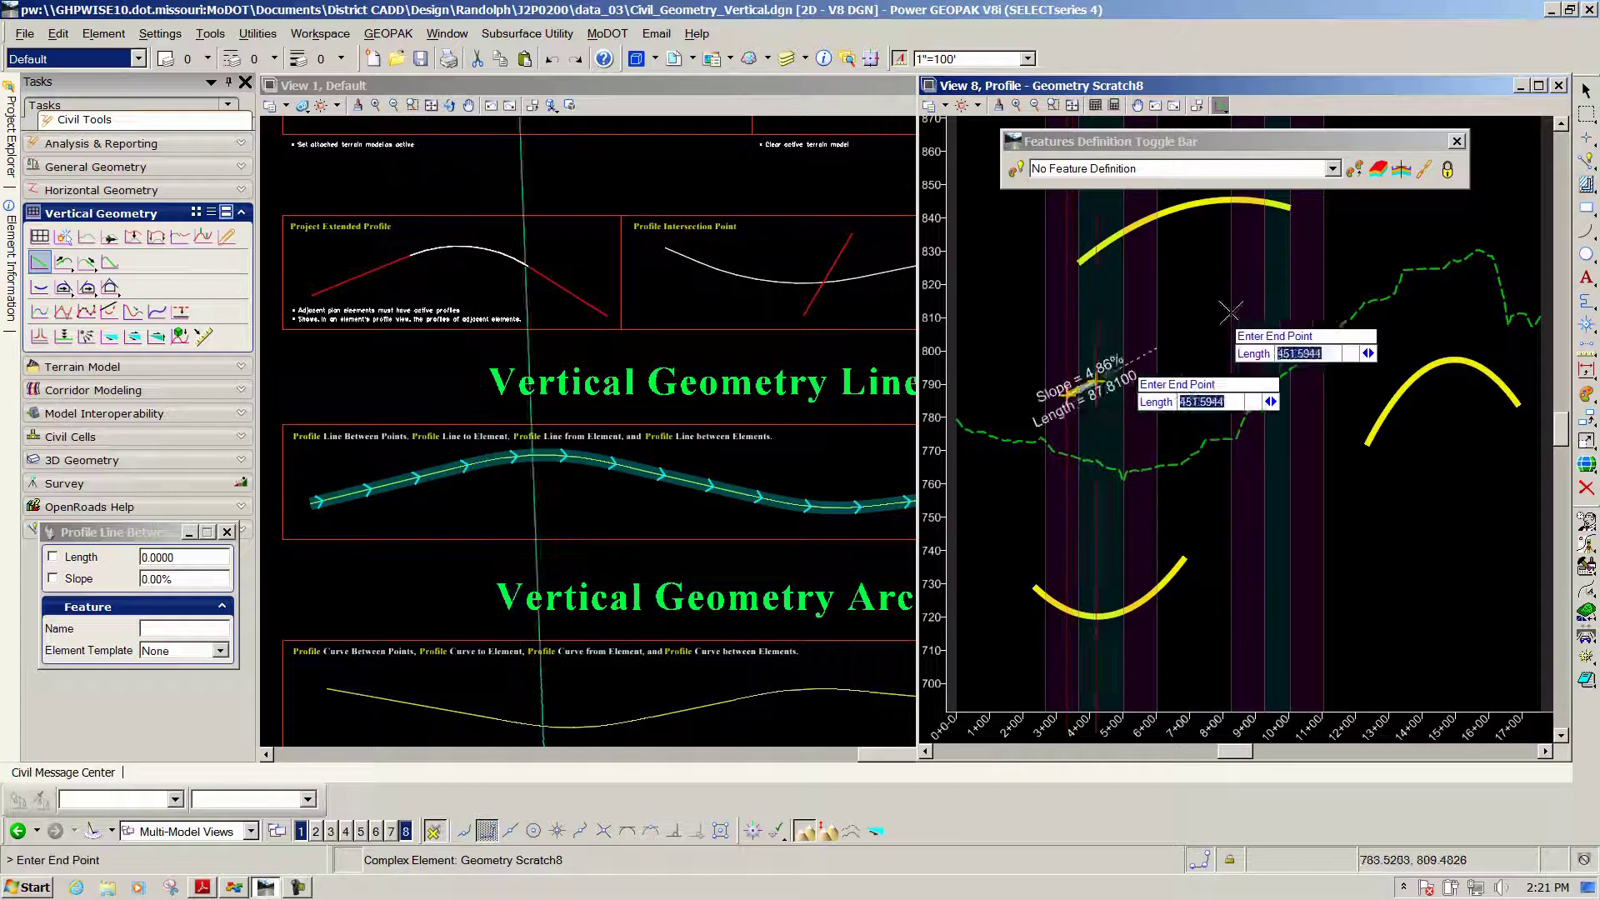
pyautogui.click(1323, 285)
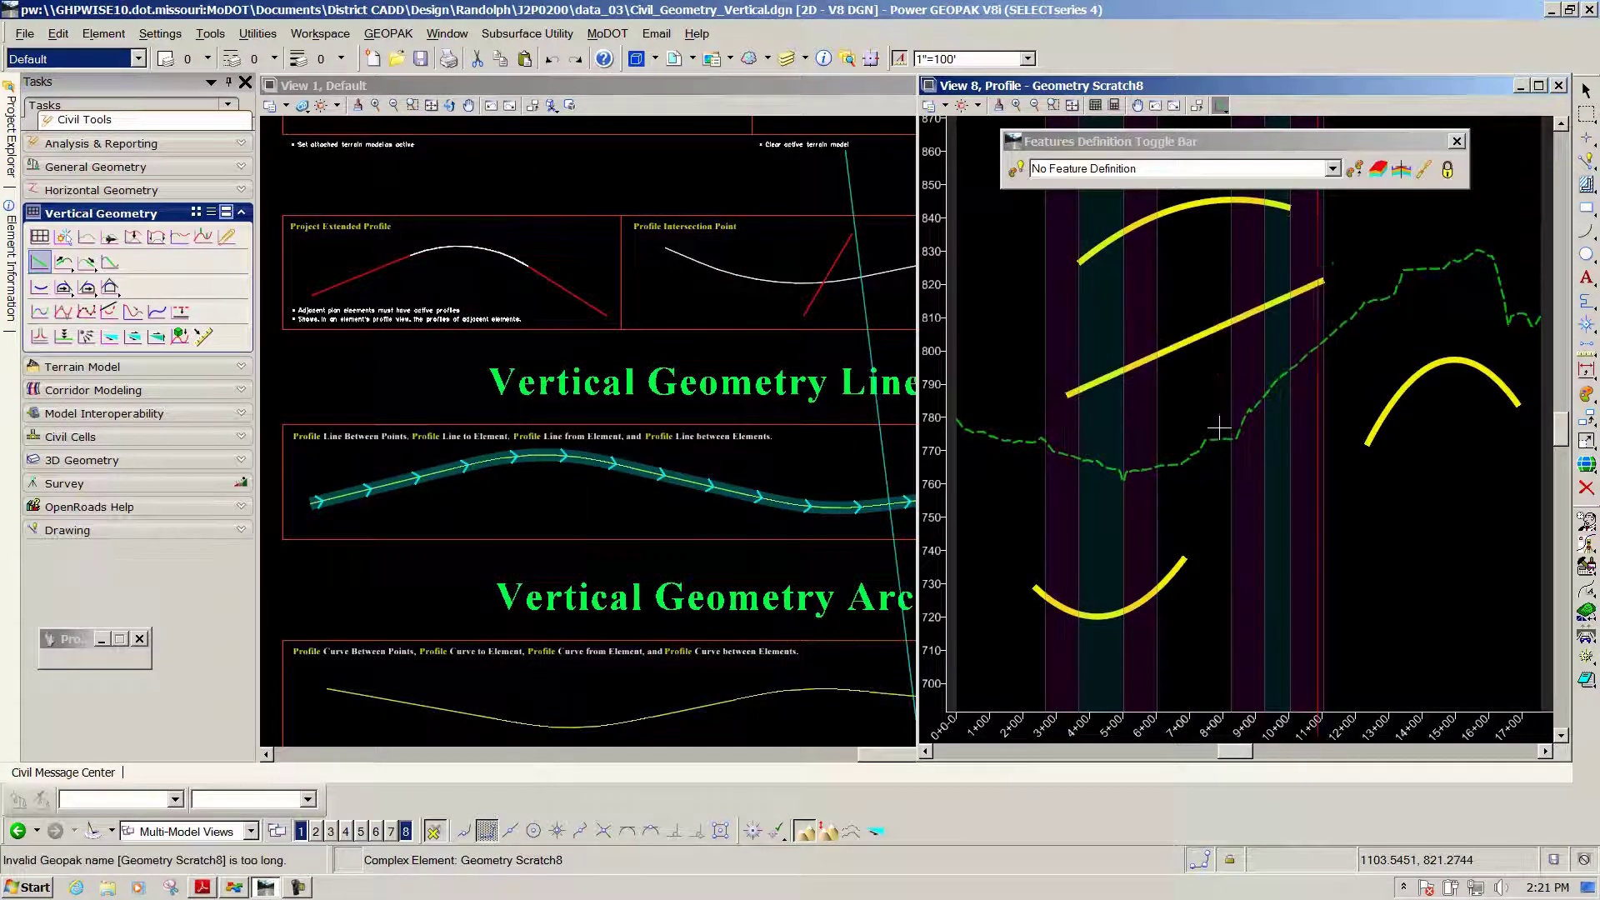
pyautogui.rightClick(1159, 360)
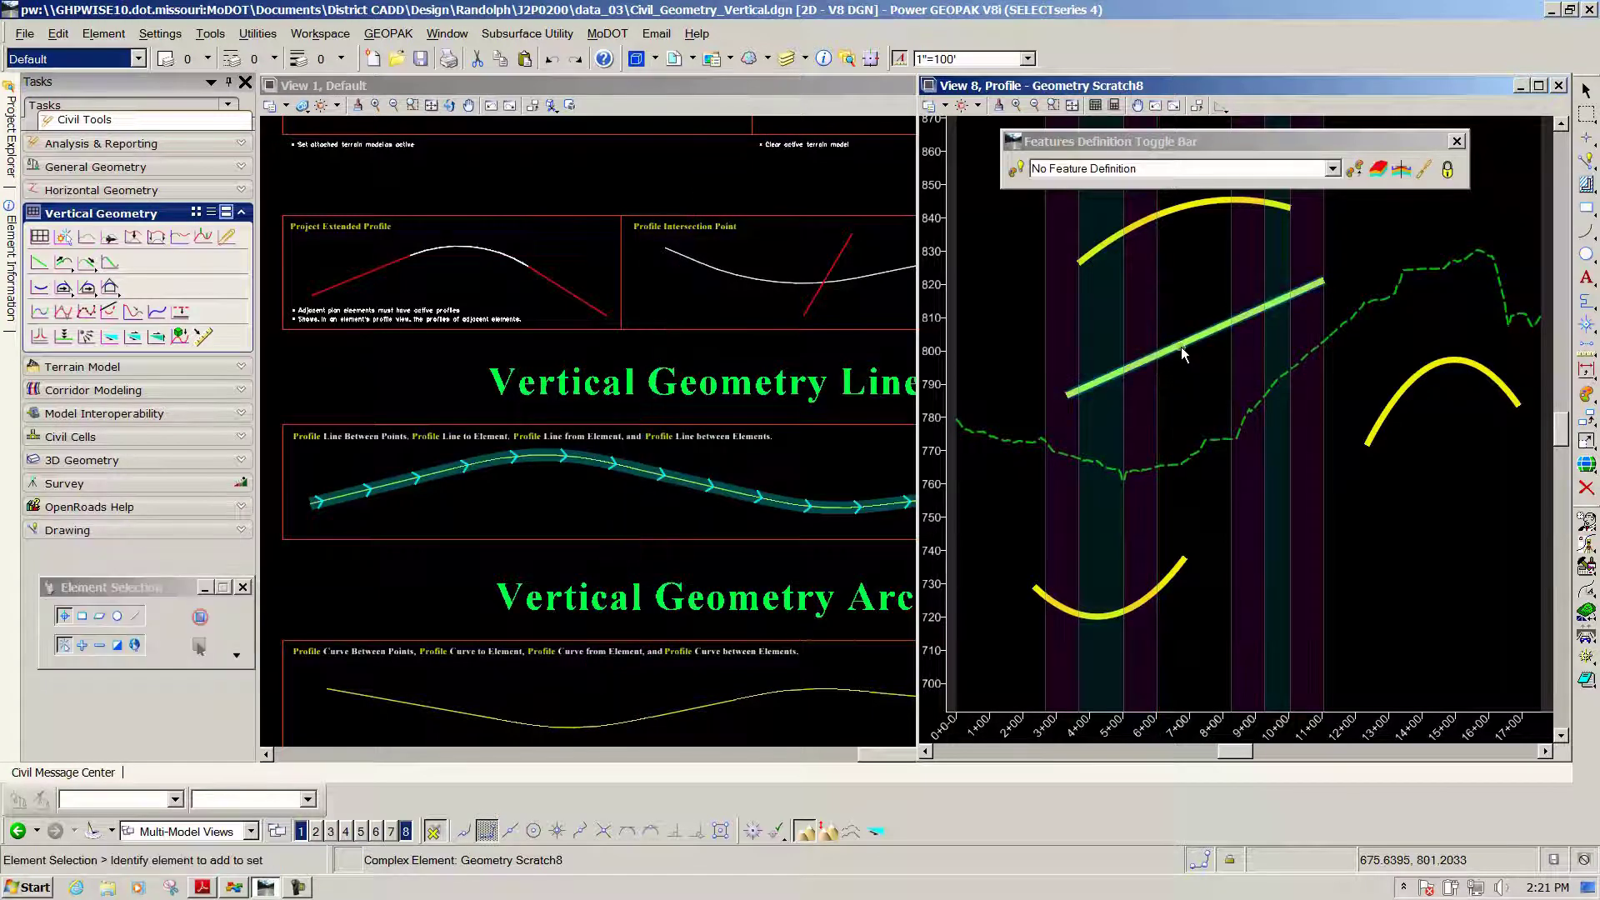
# Move the new profile line's start point to about station 3+39, elevation 782, and its end point to about station 10+00.
pyautogui.click(1181, 353)
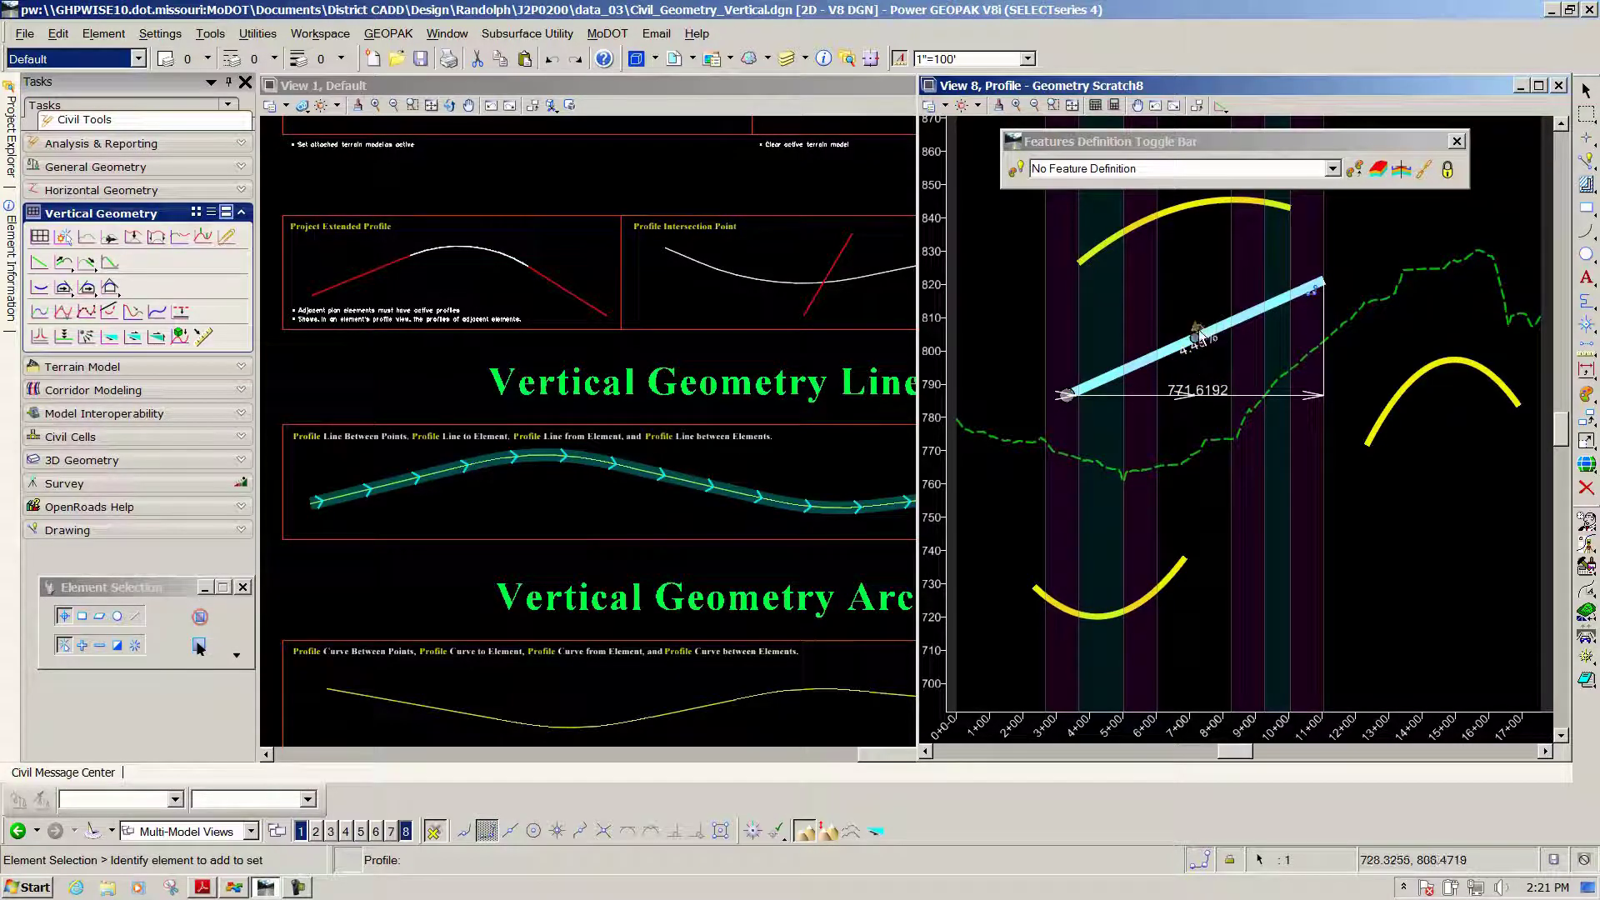
pyautogui.moveTo(1196, 317)
pyautogui.mouseDown()
pyautogui.moveTo(1194, 298)
pyautogui.moveTo(1207, 352)
pyautogui.moveTo(1197, 317)
pyautogui.mouseUp()
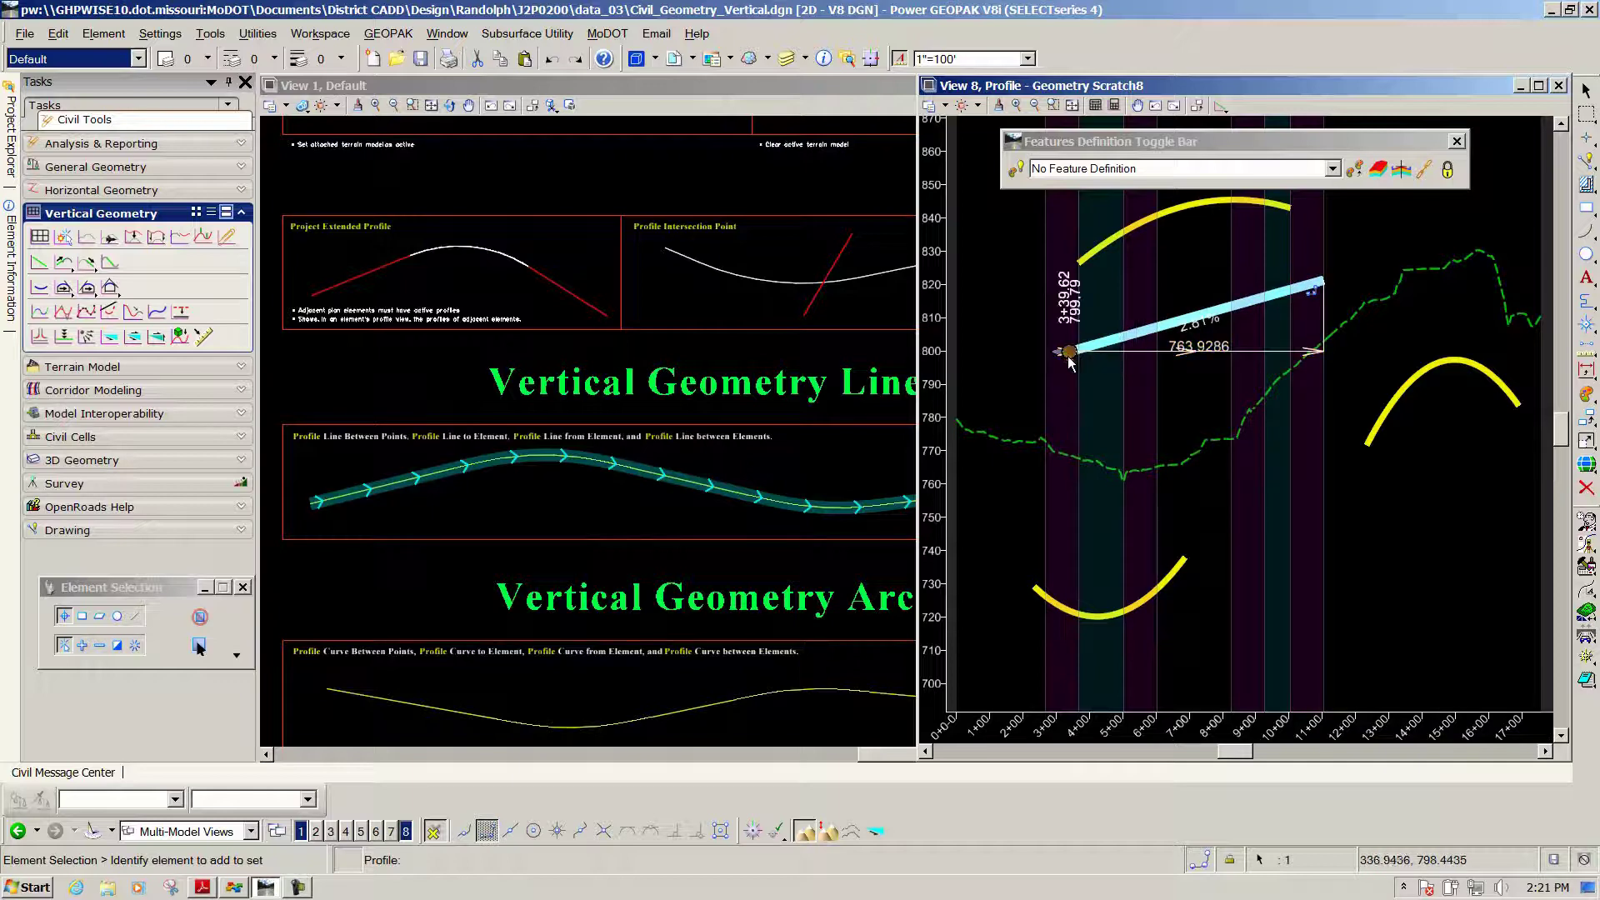
pyautogui.moveTo(1047, 438); pyautogui.dragTo(1073, 409)
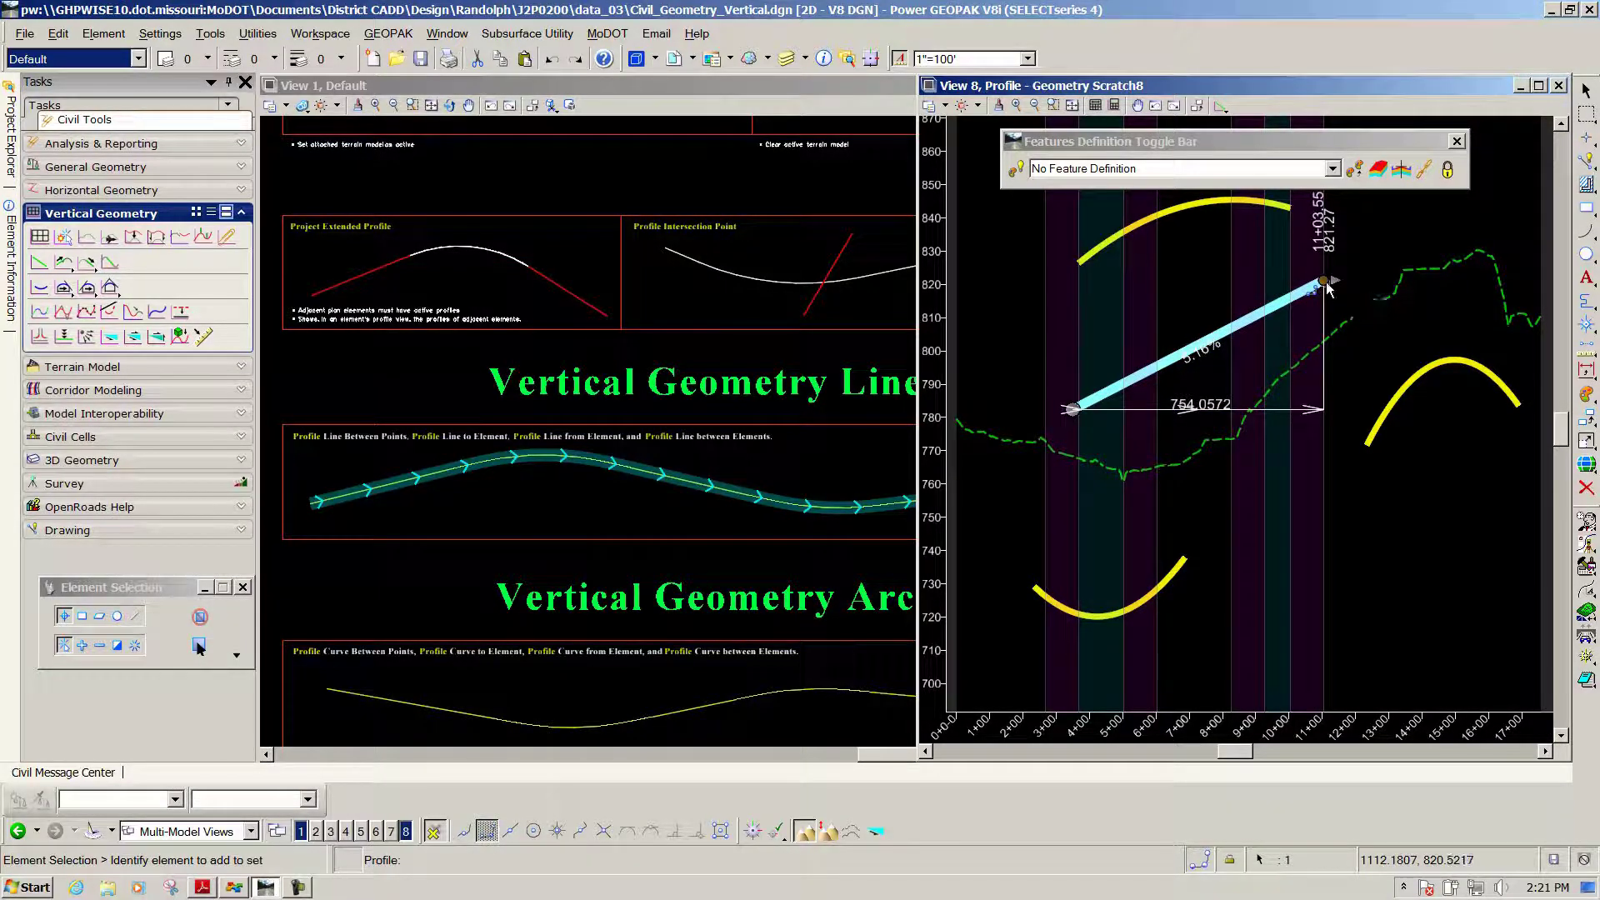
pyautogui.moveTo(1328, 287); pyautogui.dragTo(1290, 279)
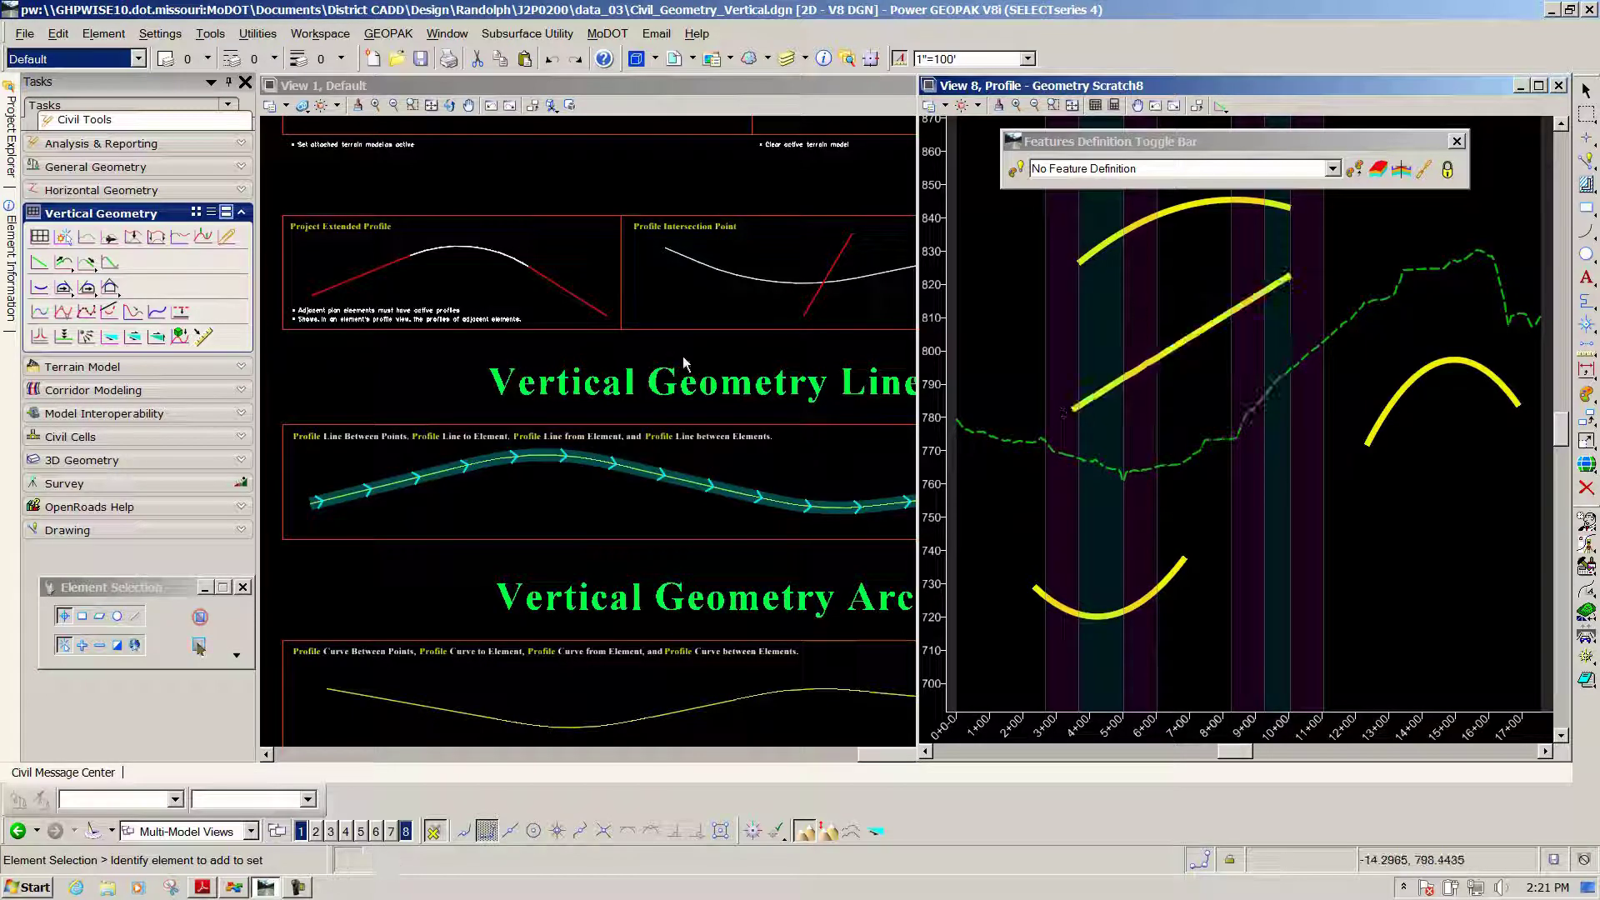
# Add a profile line tangent into the start of the upper crest curve, about 299 long at 4.30% slope, with Trim/Extend set to Back.
pyautogui.click(63, 263)
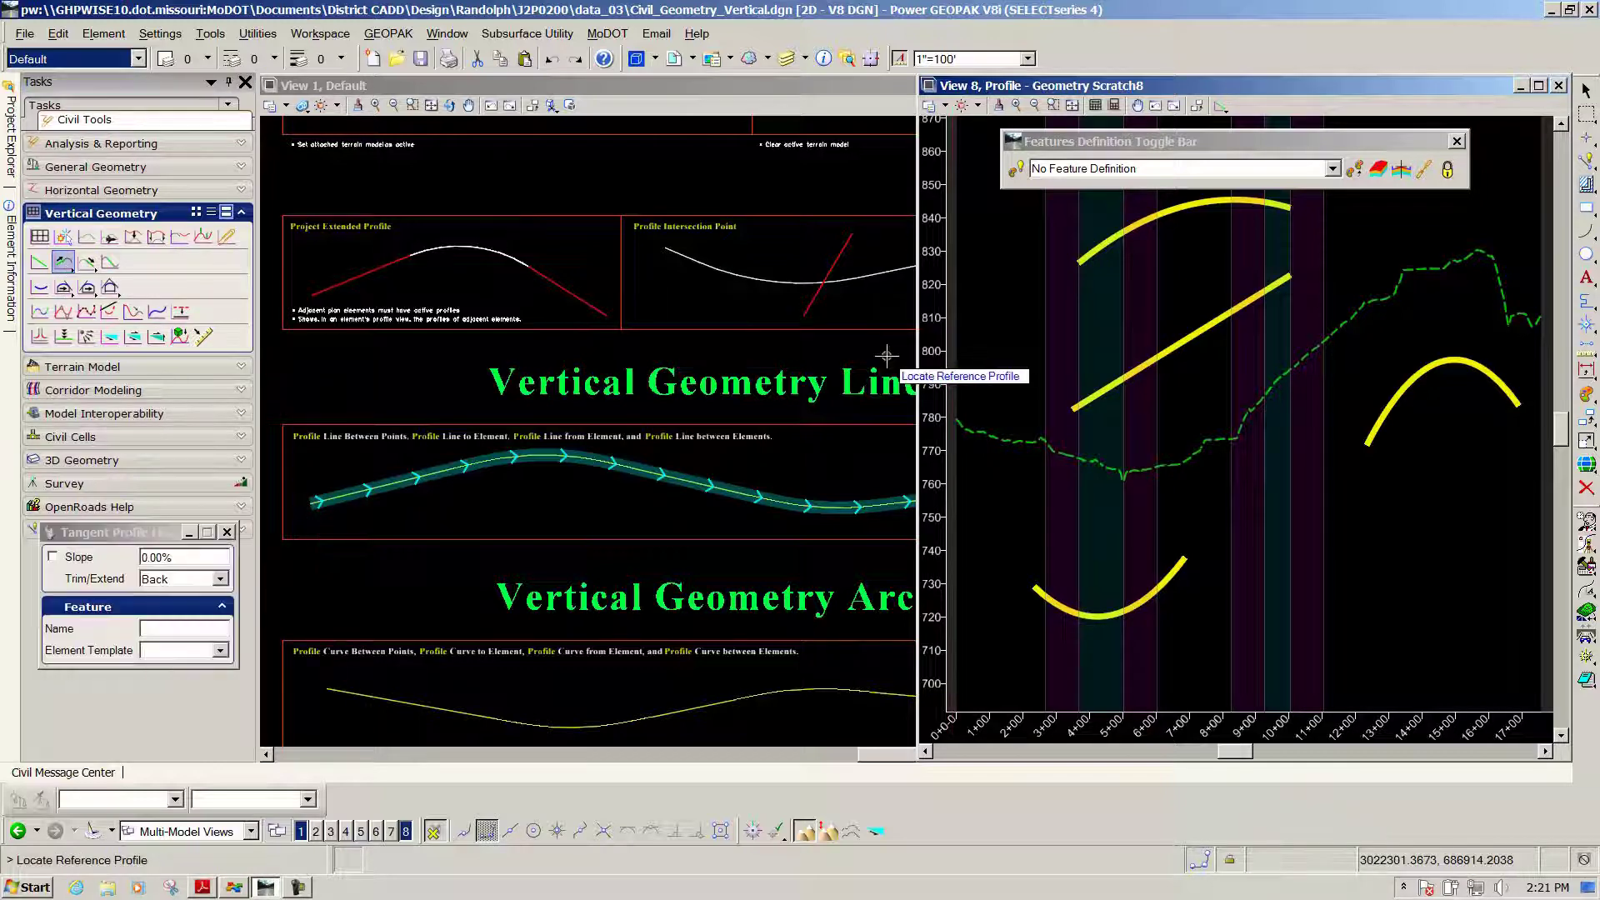
pyautogui.scroll(1, 1083, 254)
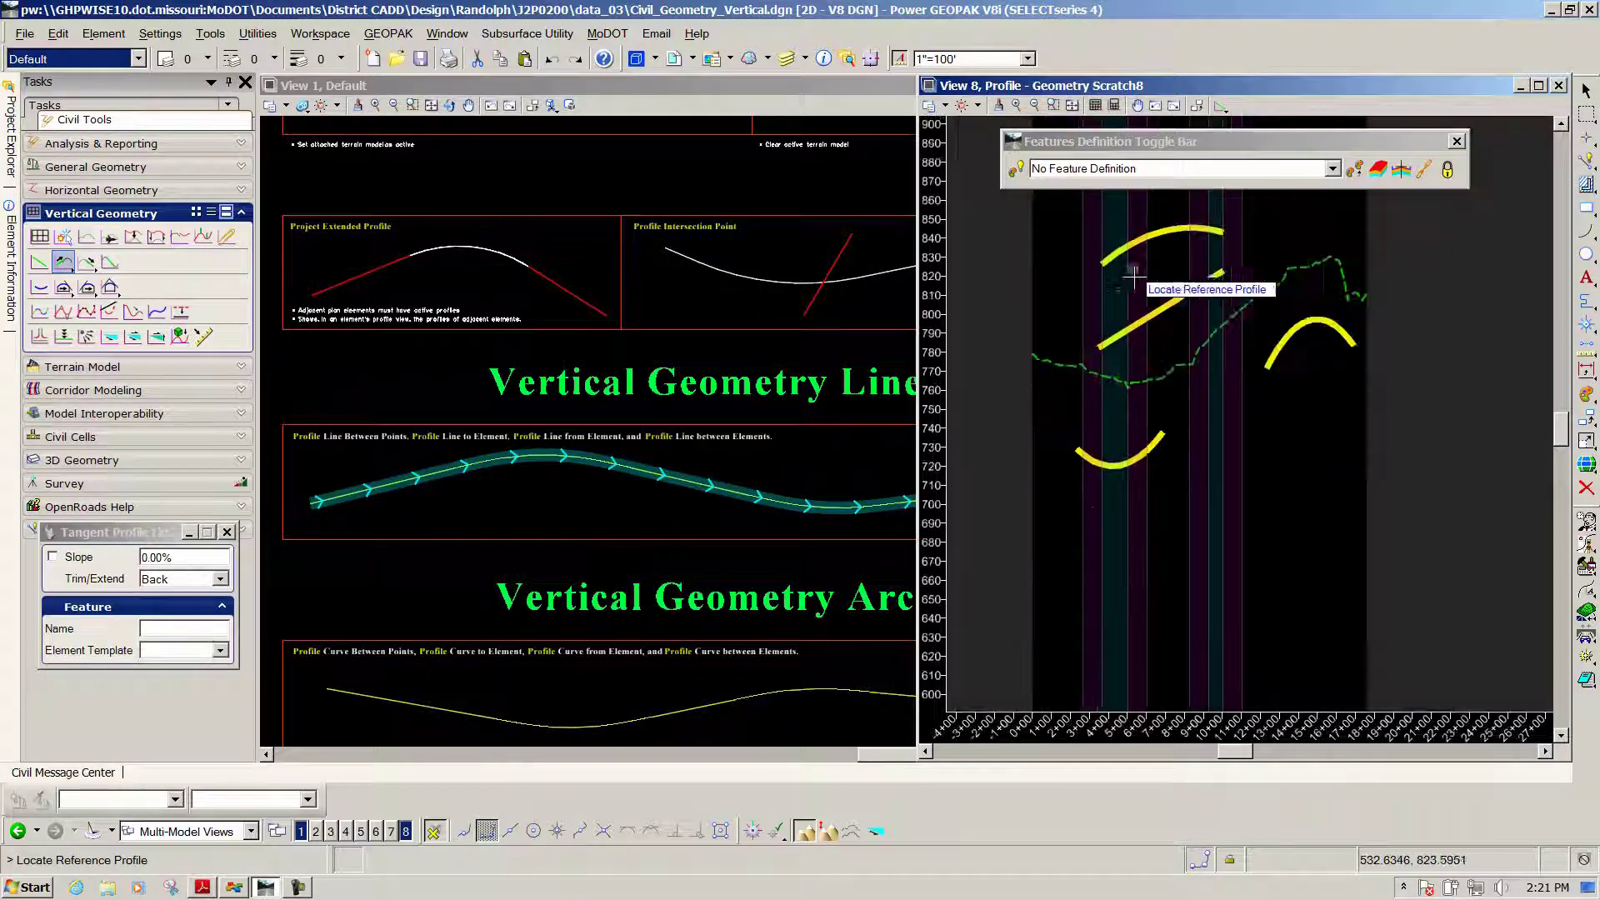
pyautogui.scroll(1, 1112, 221)
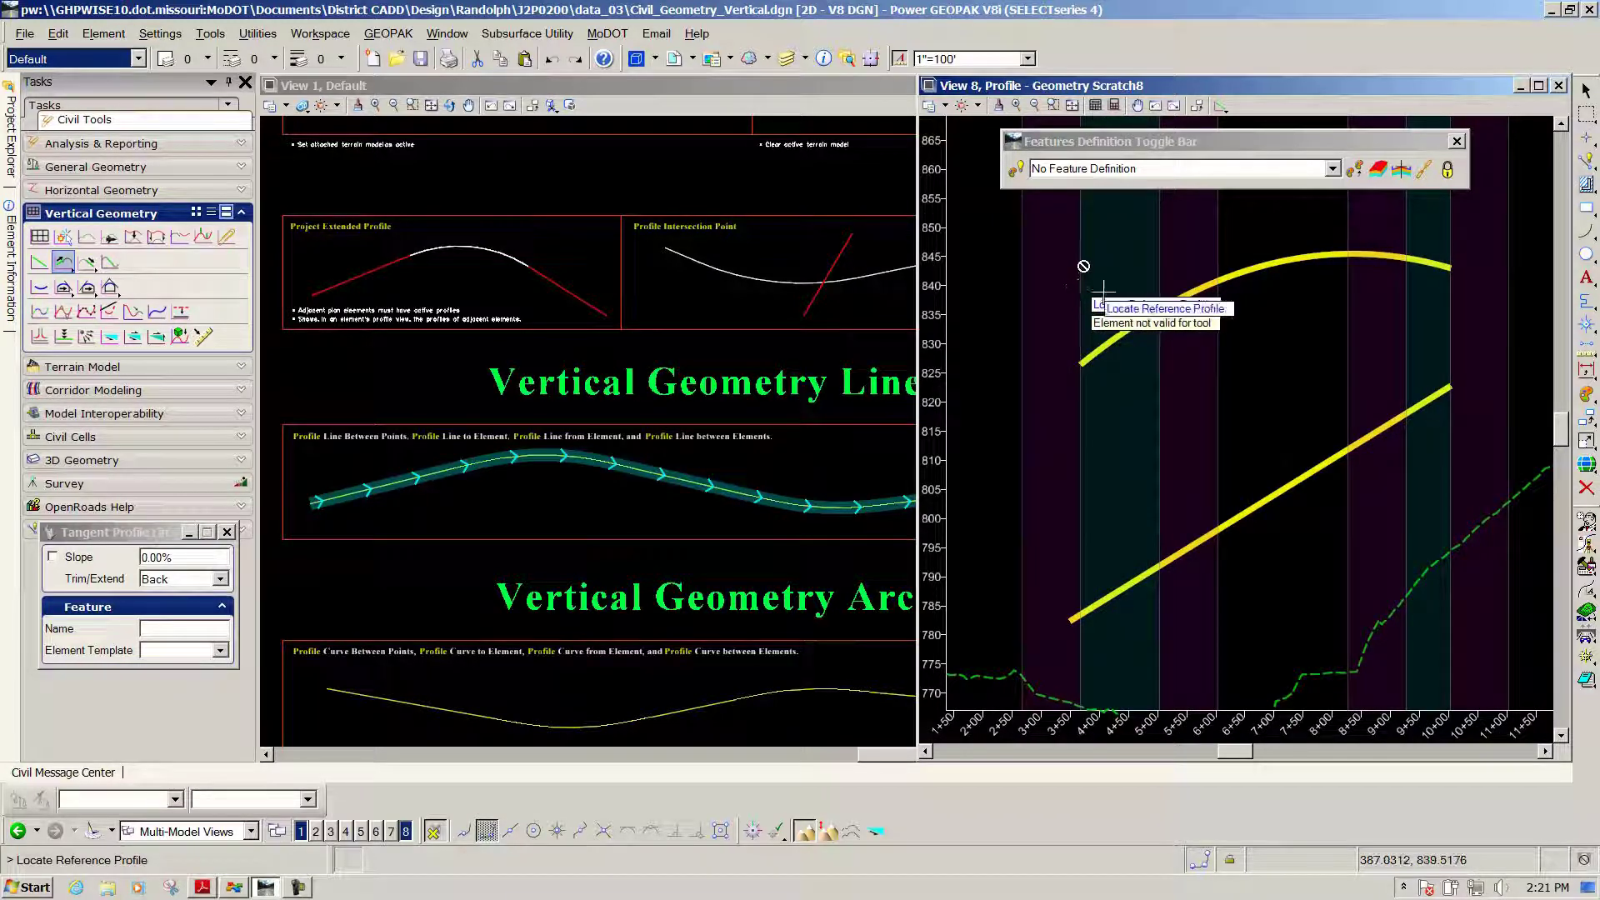
pyautogui.click(1175, 293)
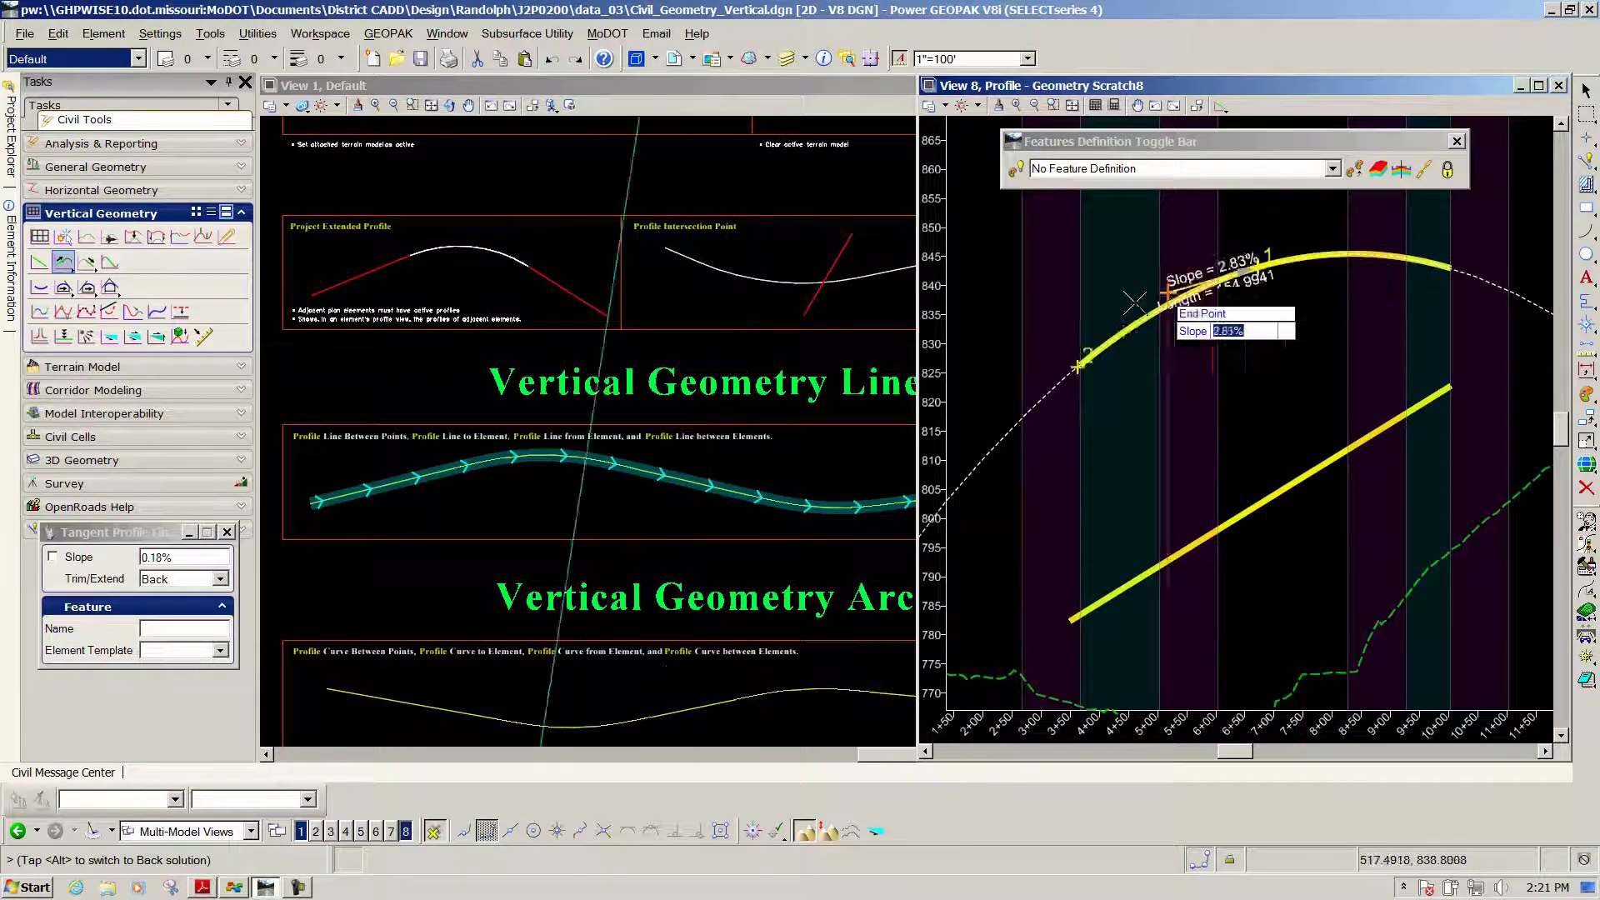
pyautogui.click(1034, 359)
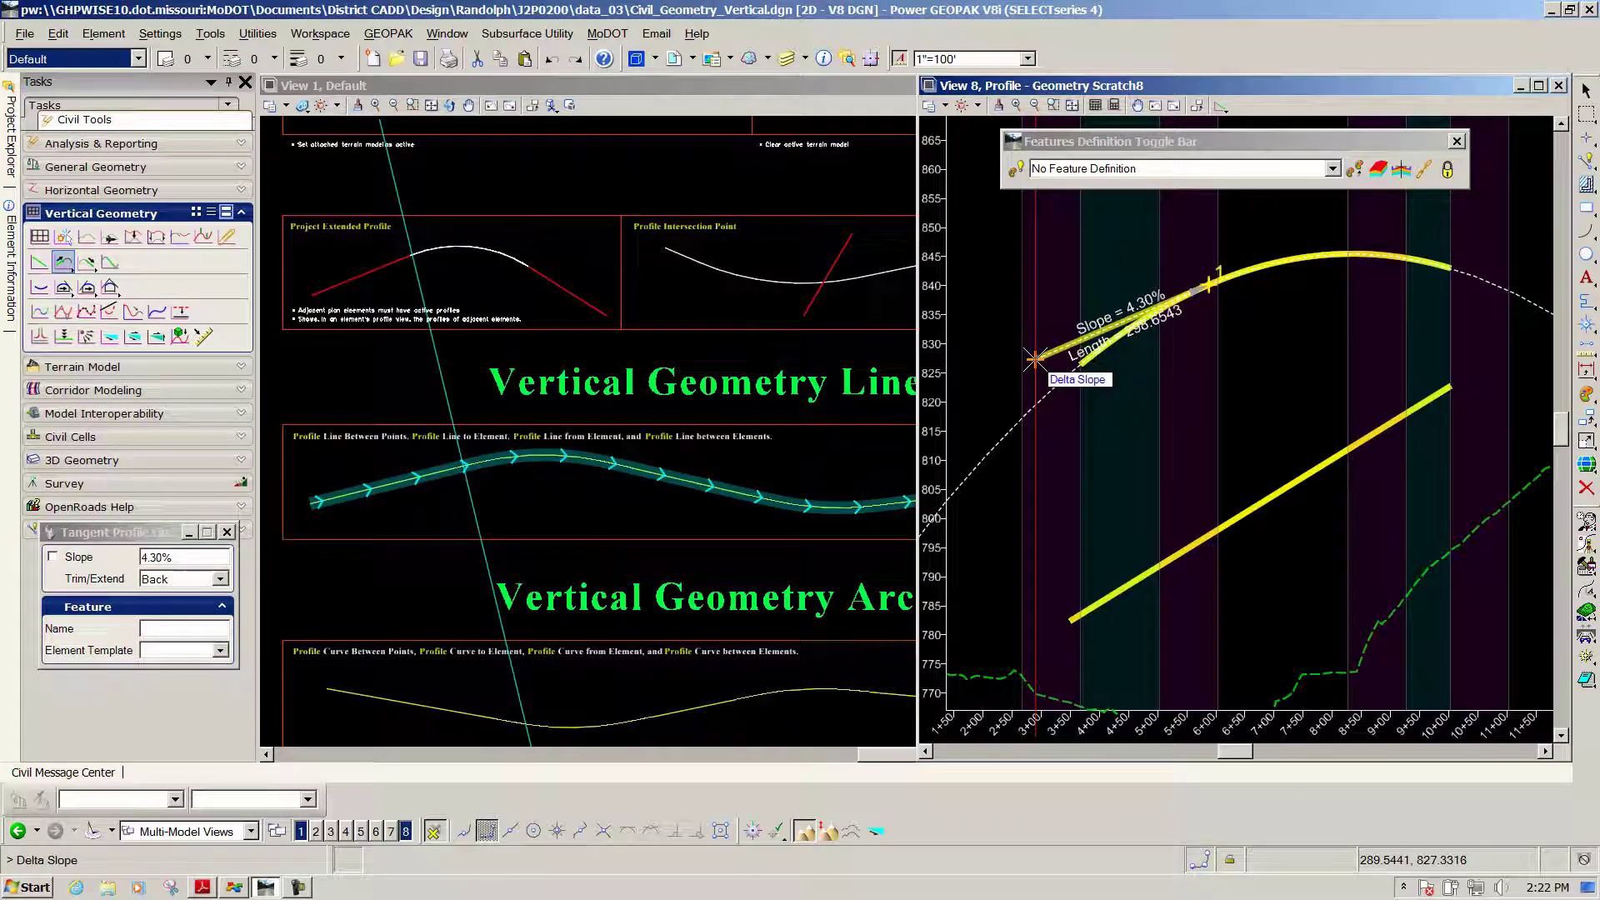
pyautogui.click(1048, 269)
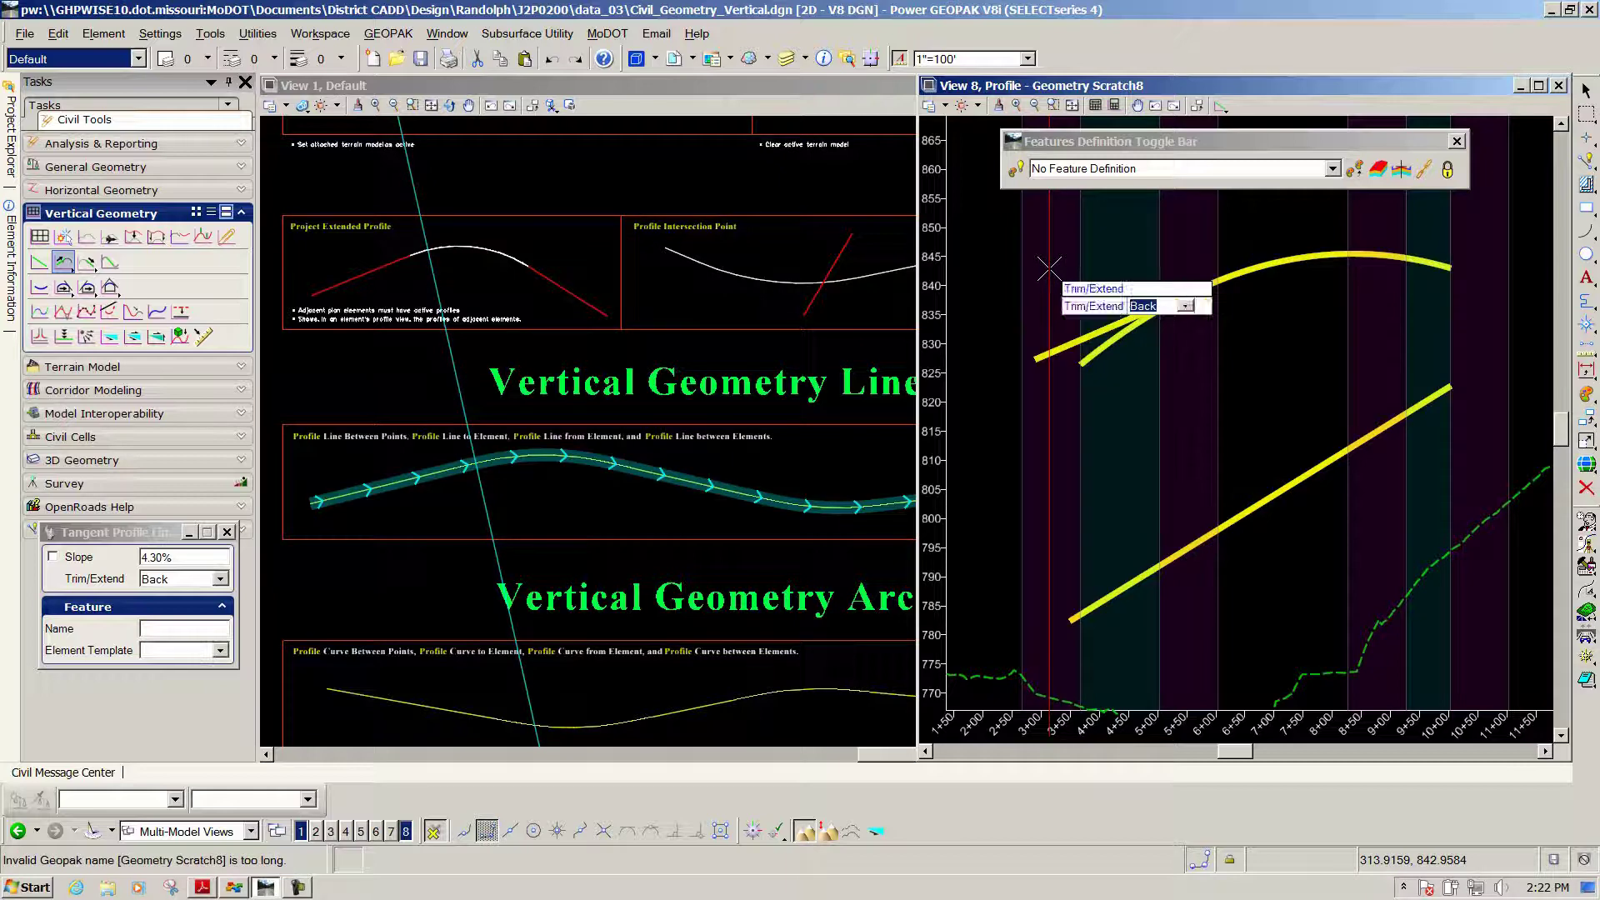
pyautogui.click(1048, 268)
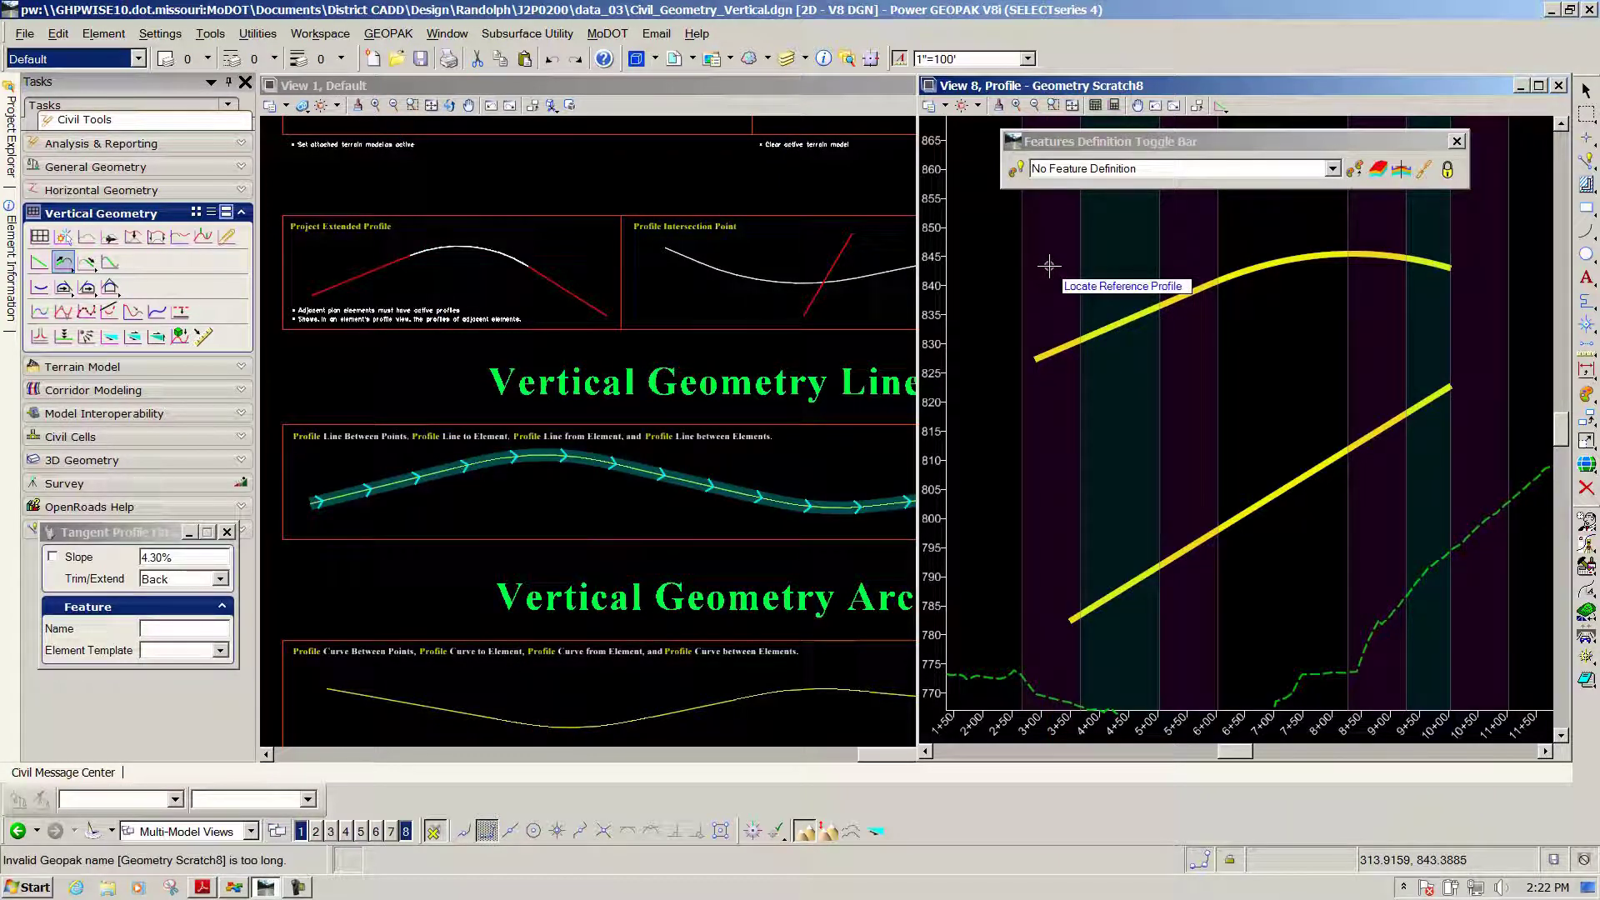
pyautogui.rightClick(1064, 274)
pyautogui.click(1081, 350)
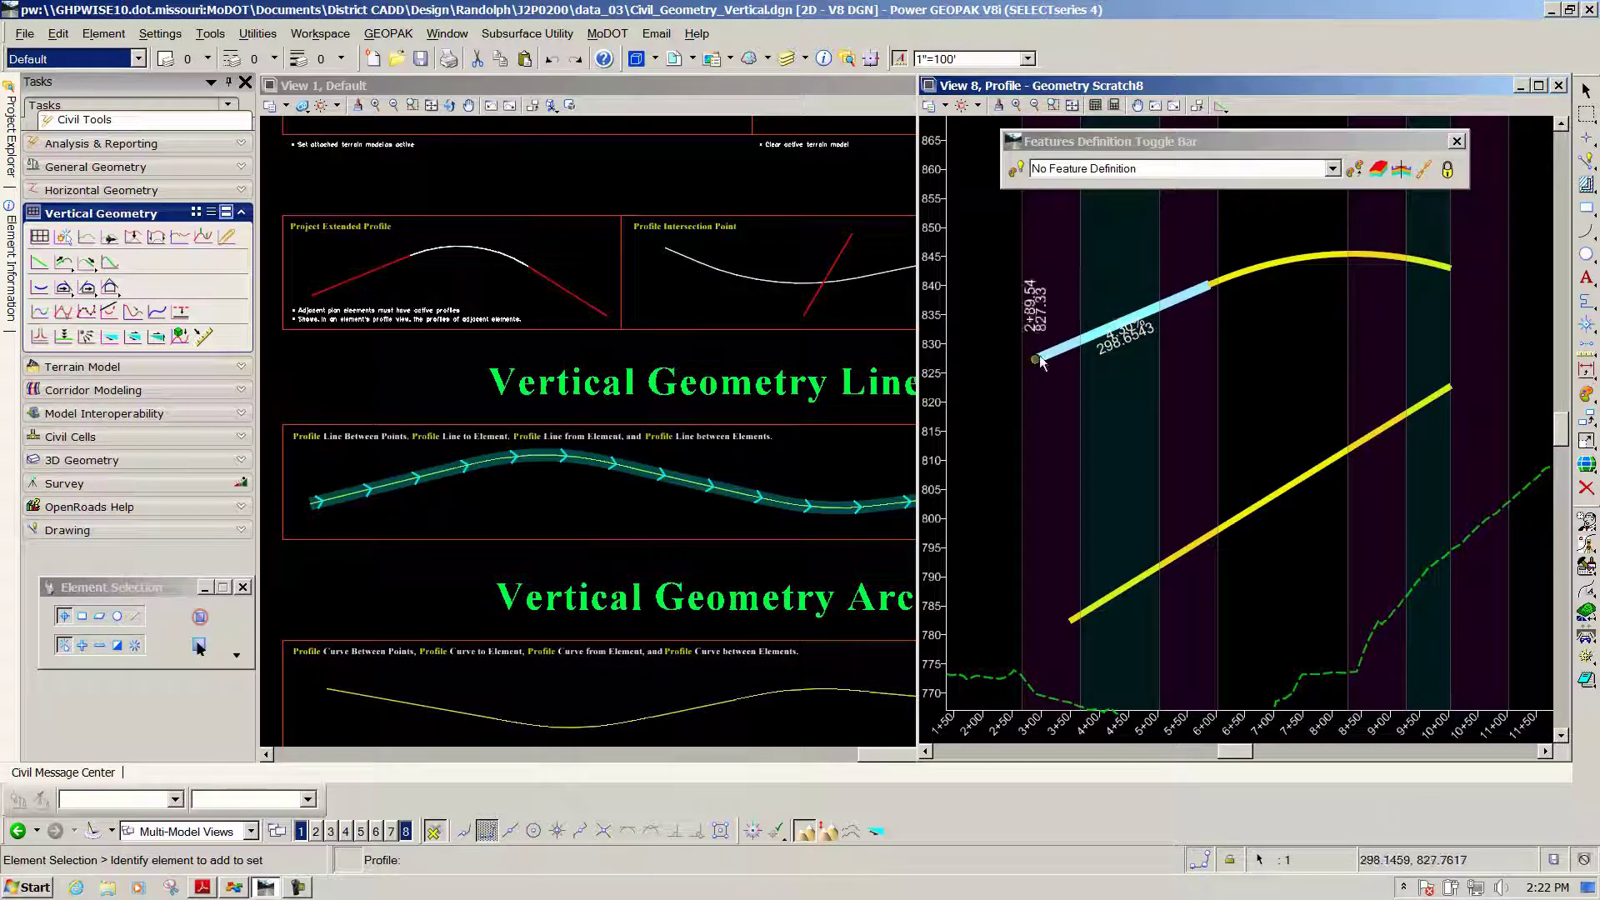
pyautogui.click(711, 297)
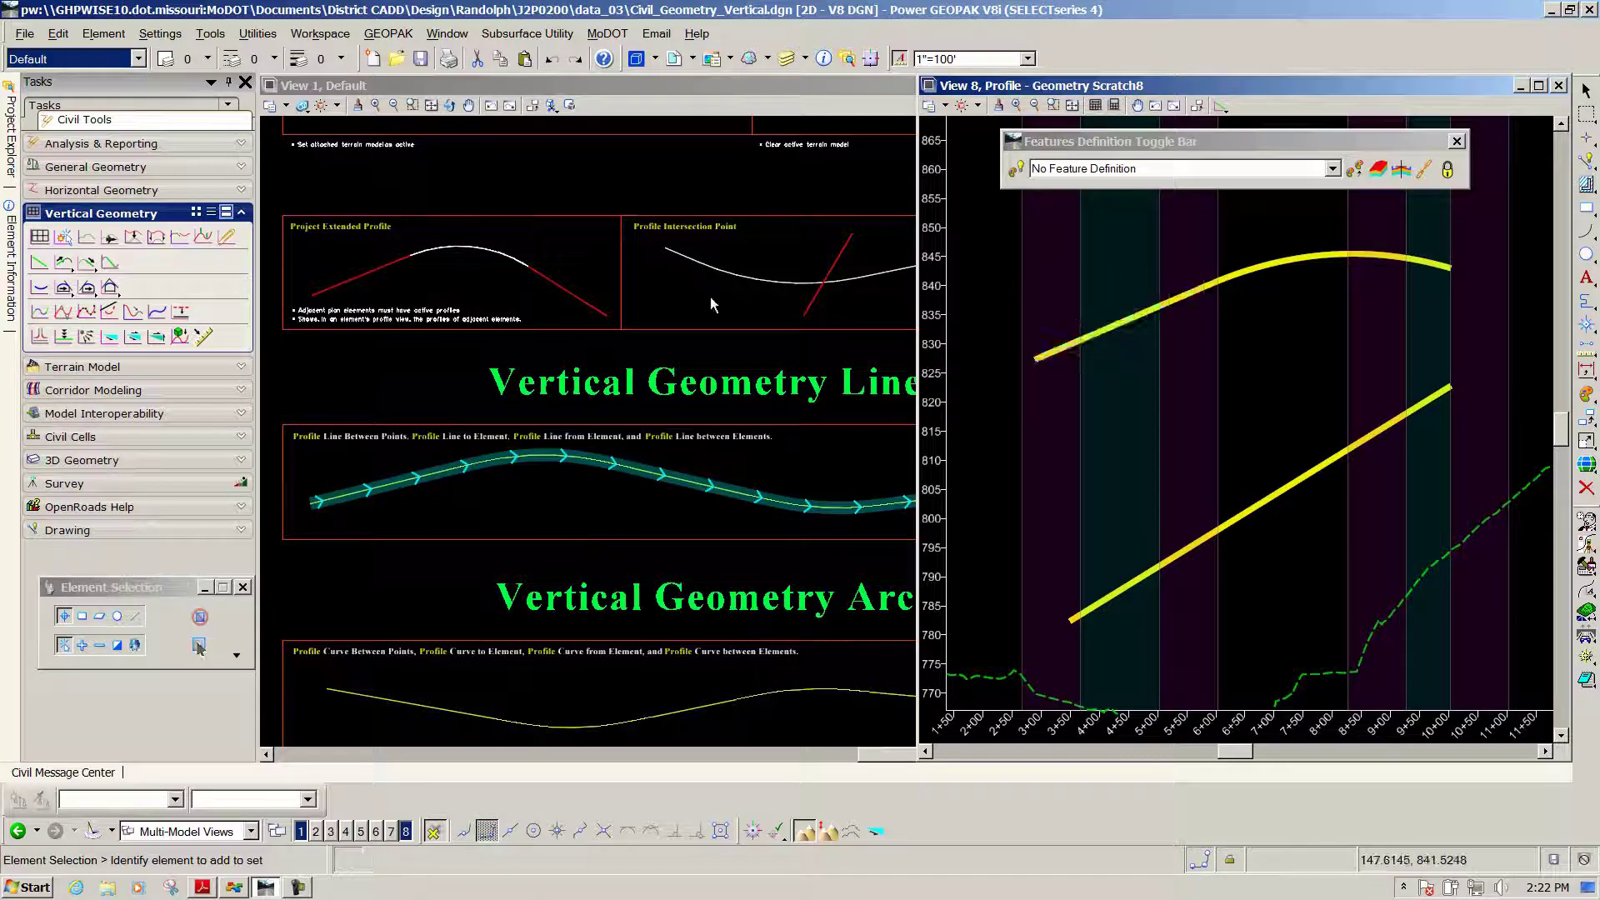
# Add a profile line tangent from the end of the upper crest curve, about 277 long at -0.72% slope, with Trim/Extend set to Back.
pyautogui.click(87, 263)
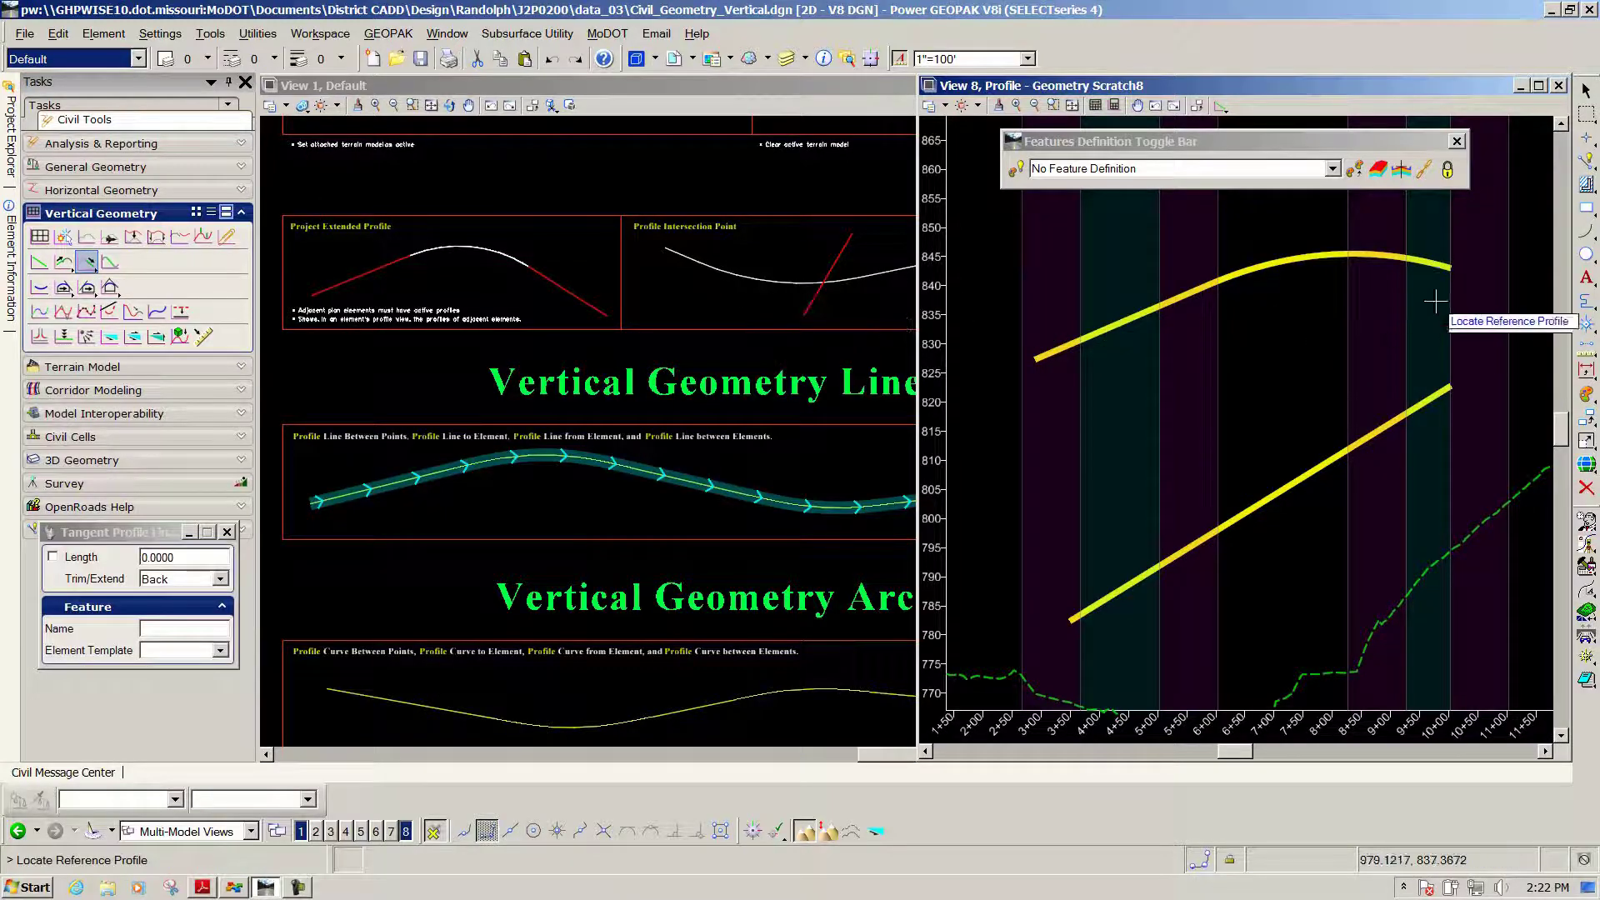
pyautogui.scroll(-1, 1183, 321)
pyautogui.scroll(1, 1370, 303)
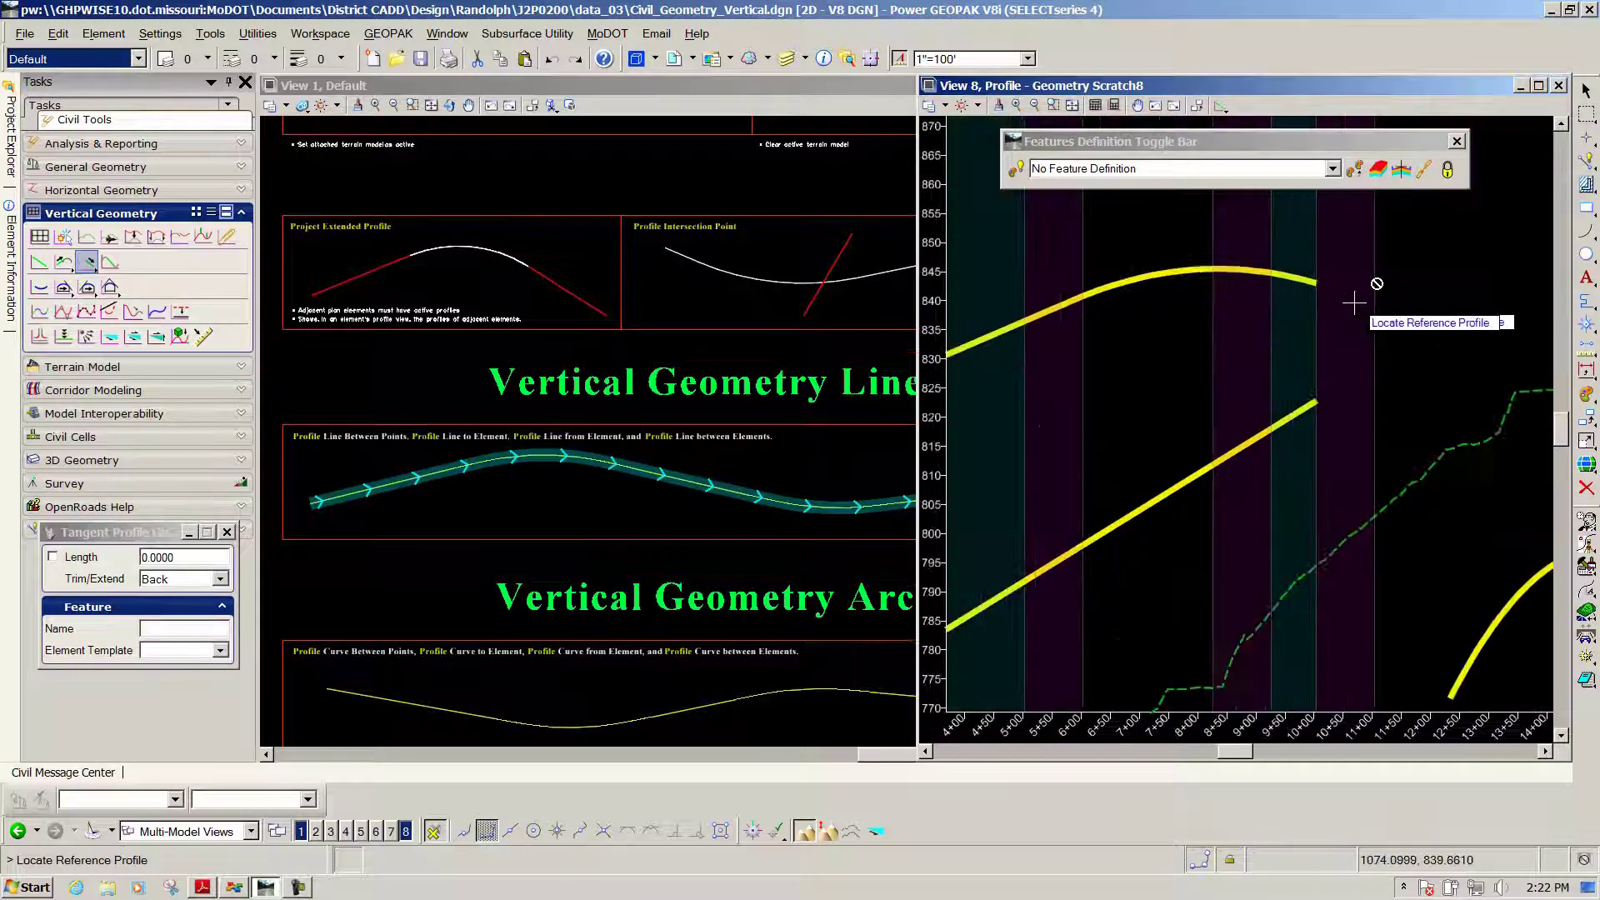
pyautogui.click(1204, 270)
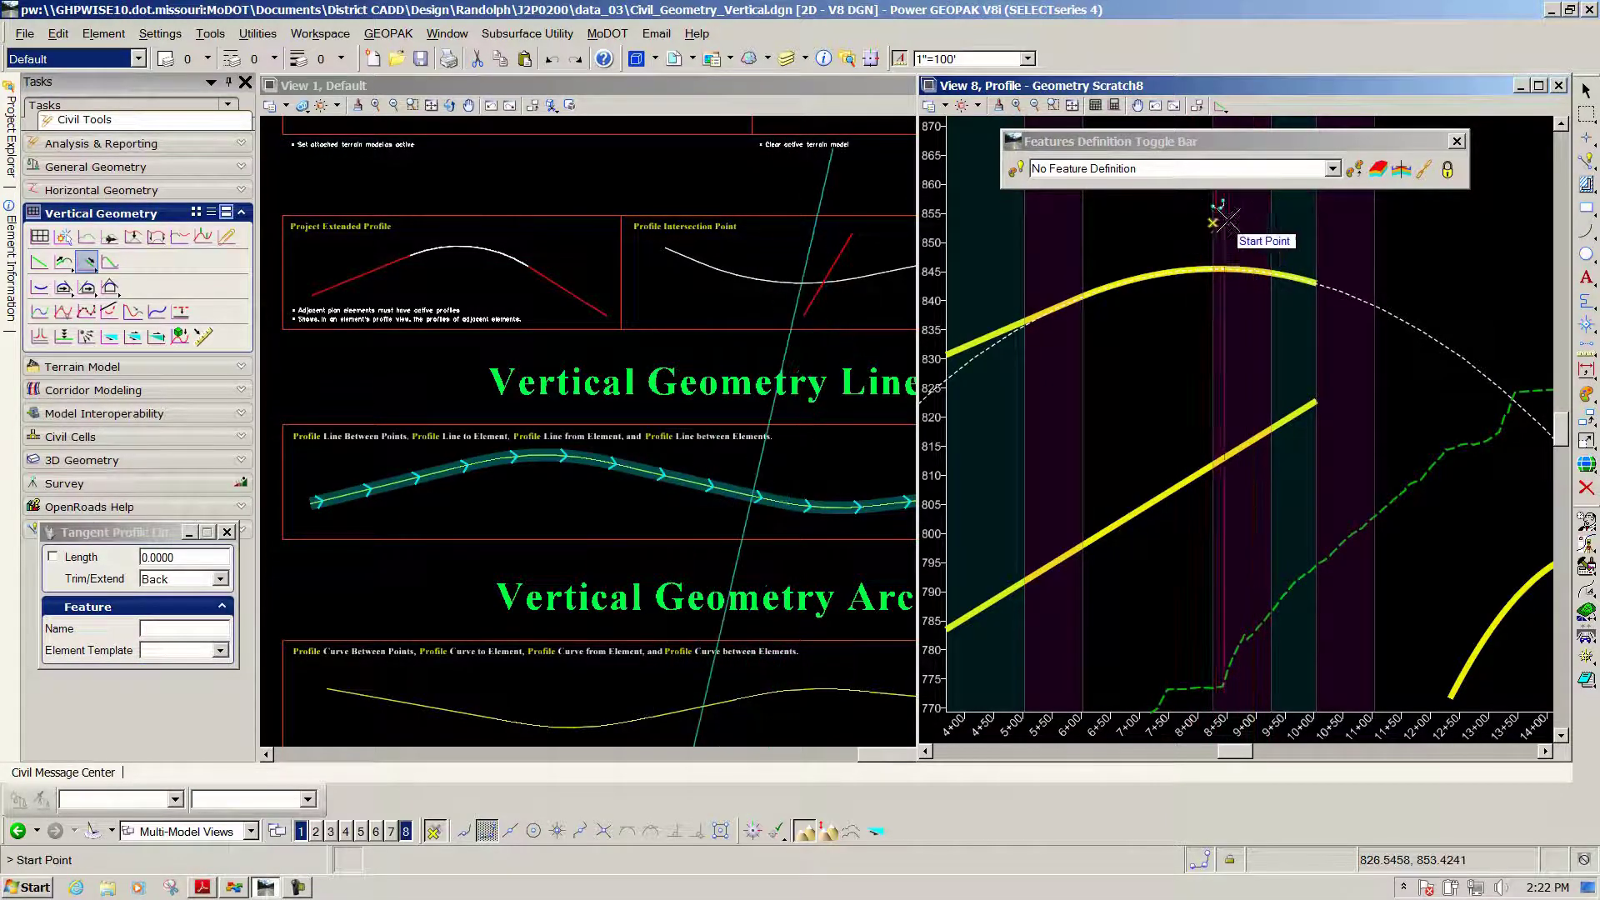
pyautogui.click(1242, 269)
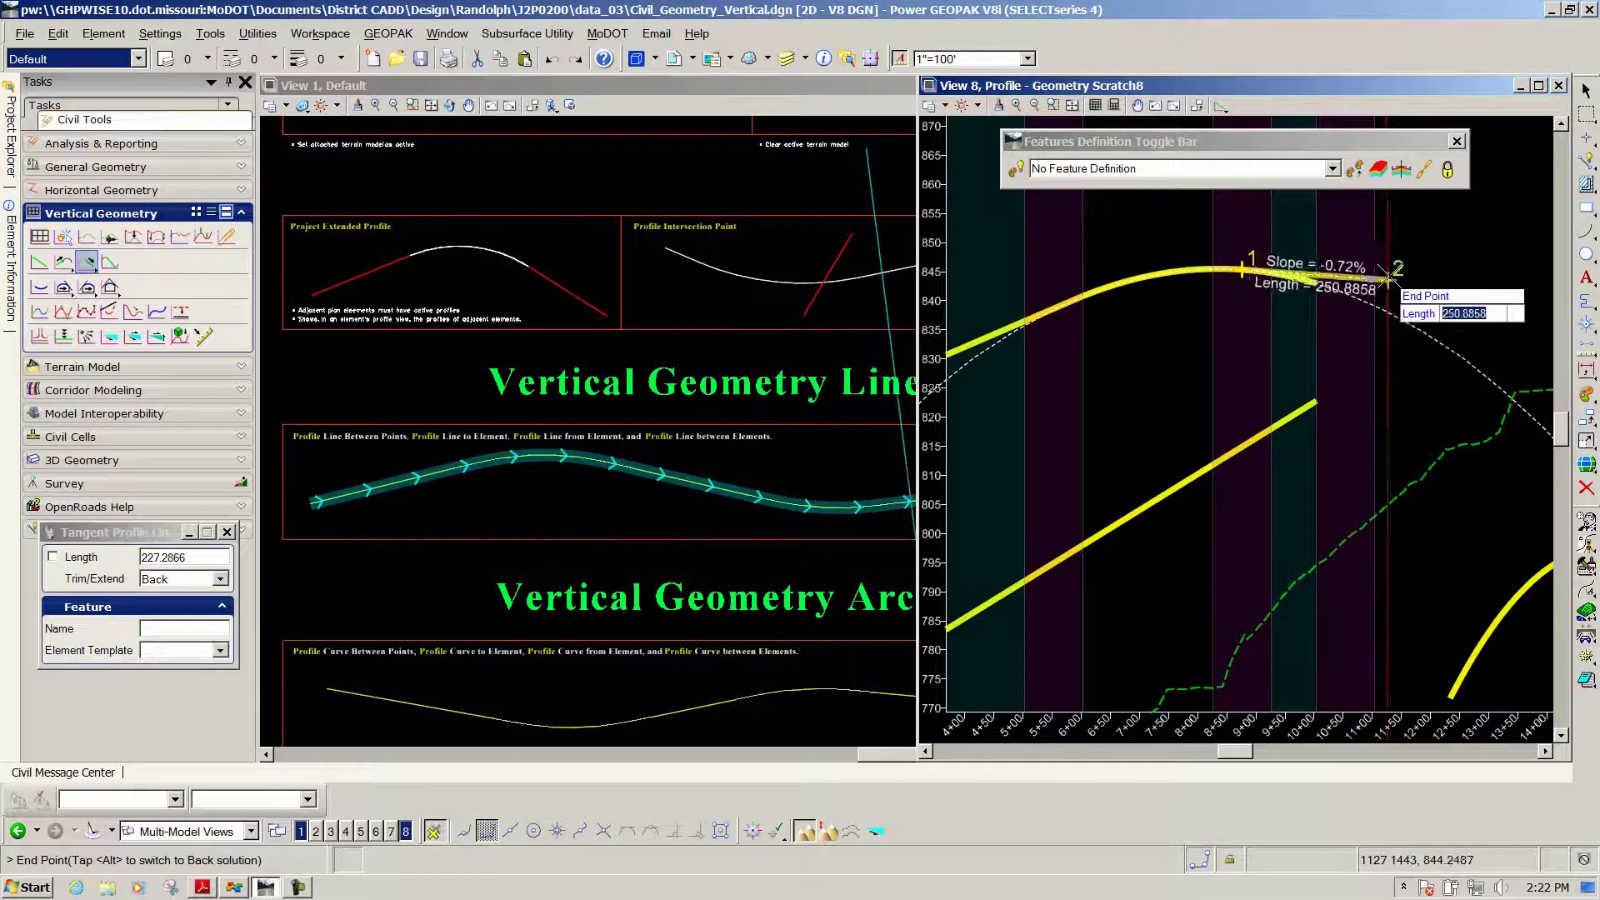
pyautogui.click(1402, 281)
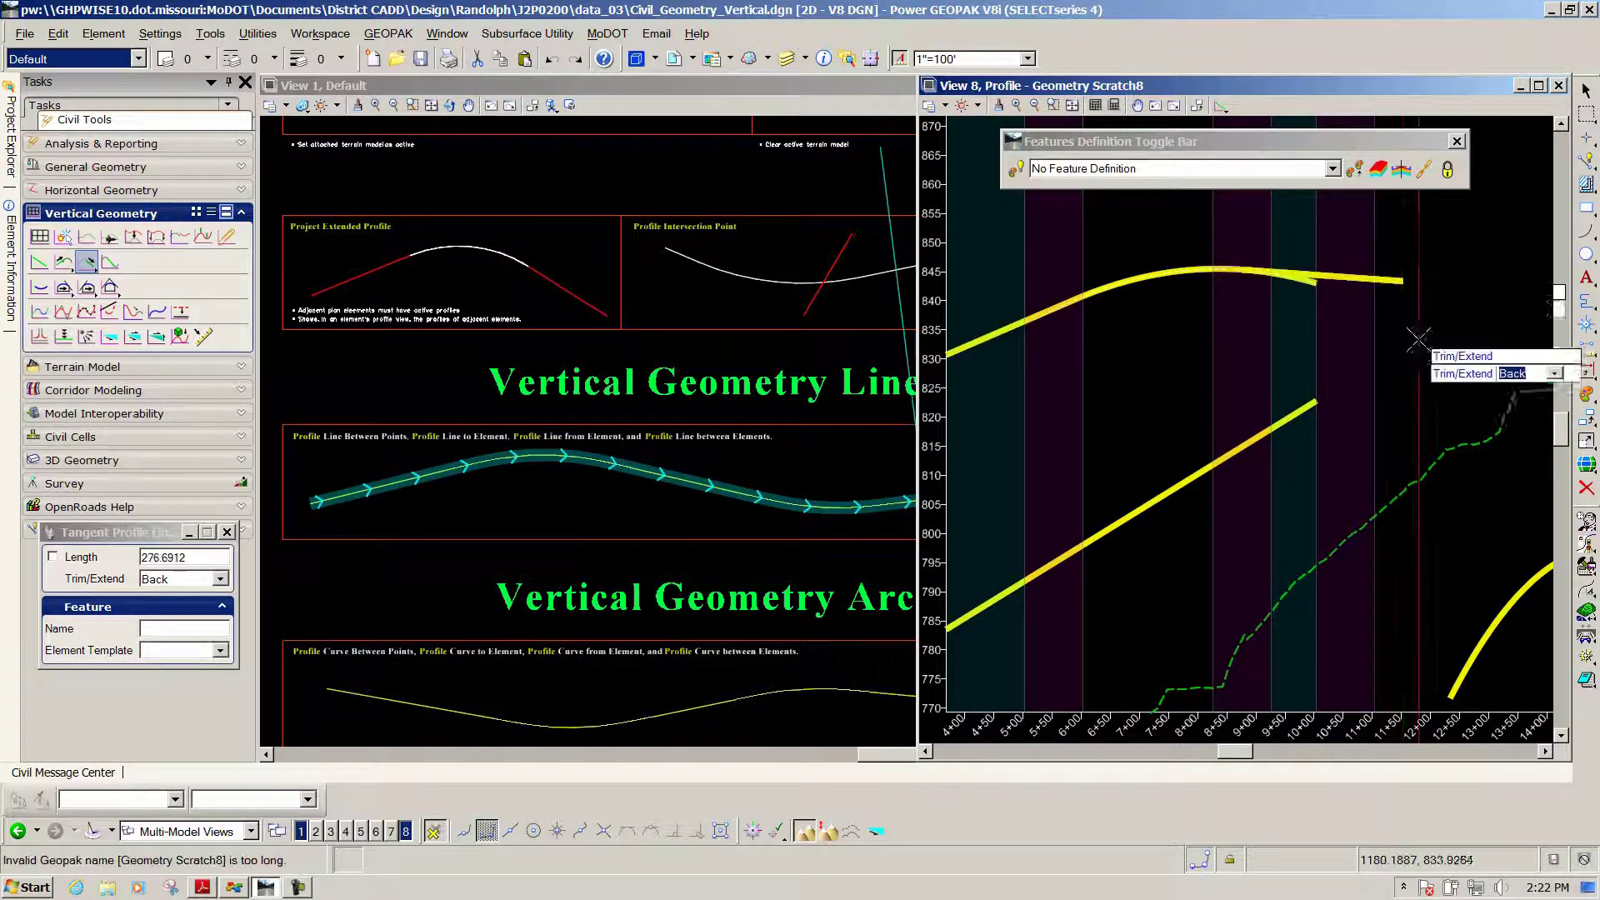
pyautogui.click(1374, 316)
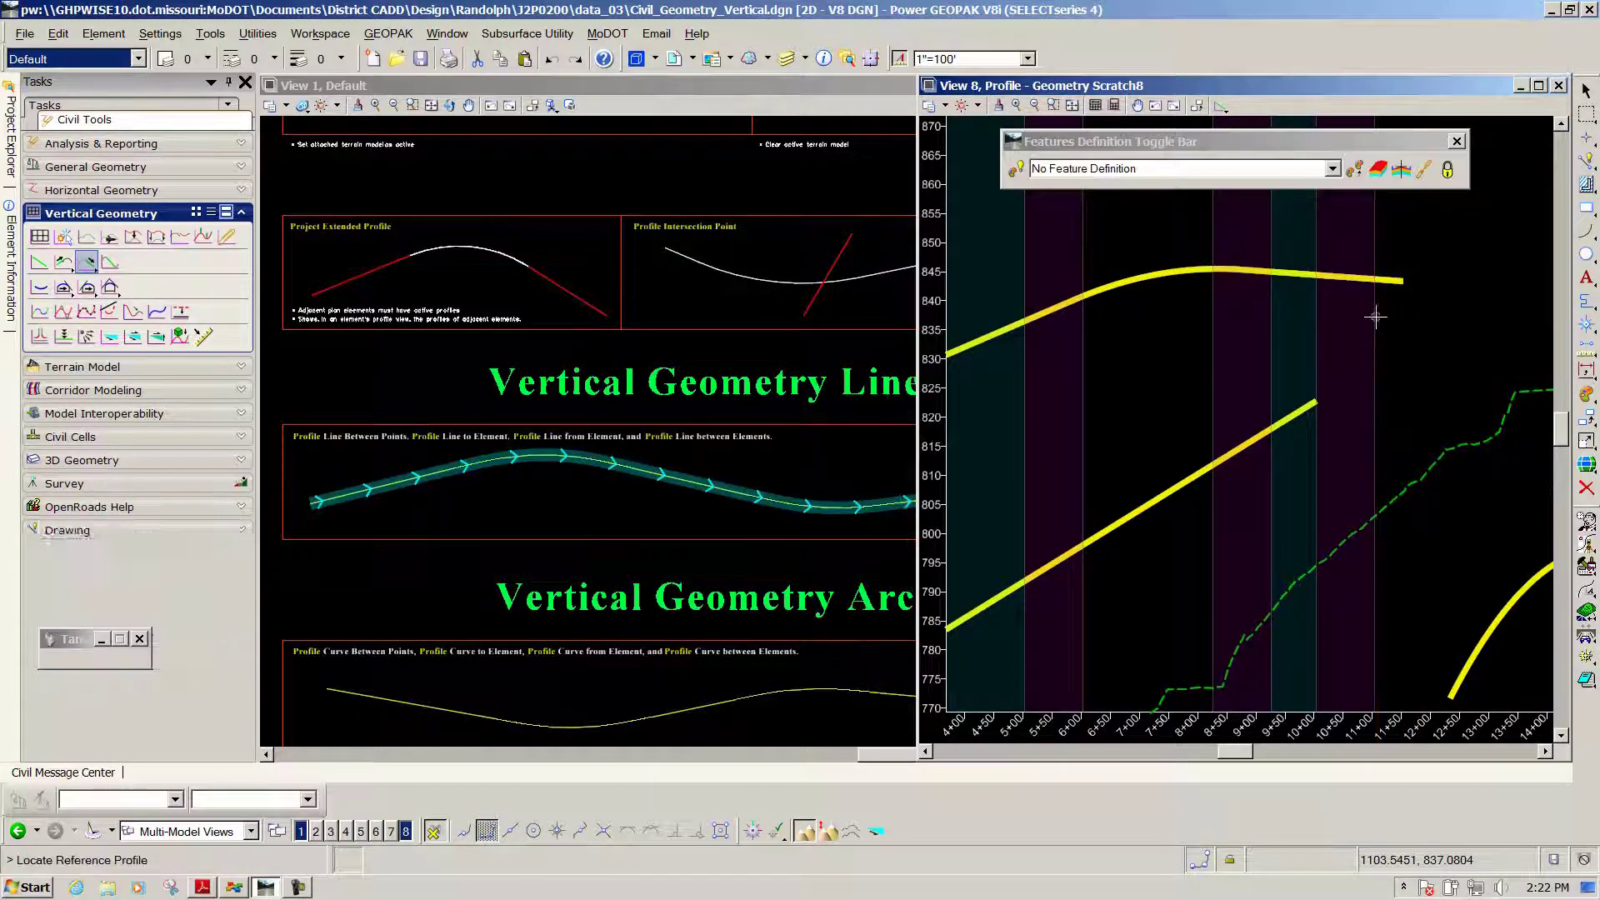
pyautogui.rightClick(1360, 300)
pyautogui.click(1355, 280)
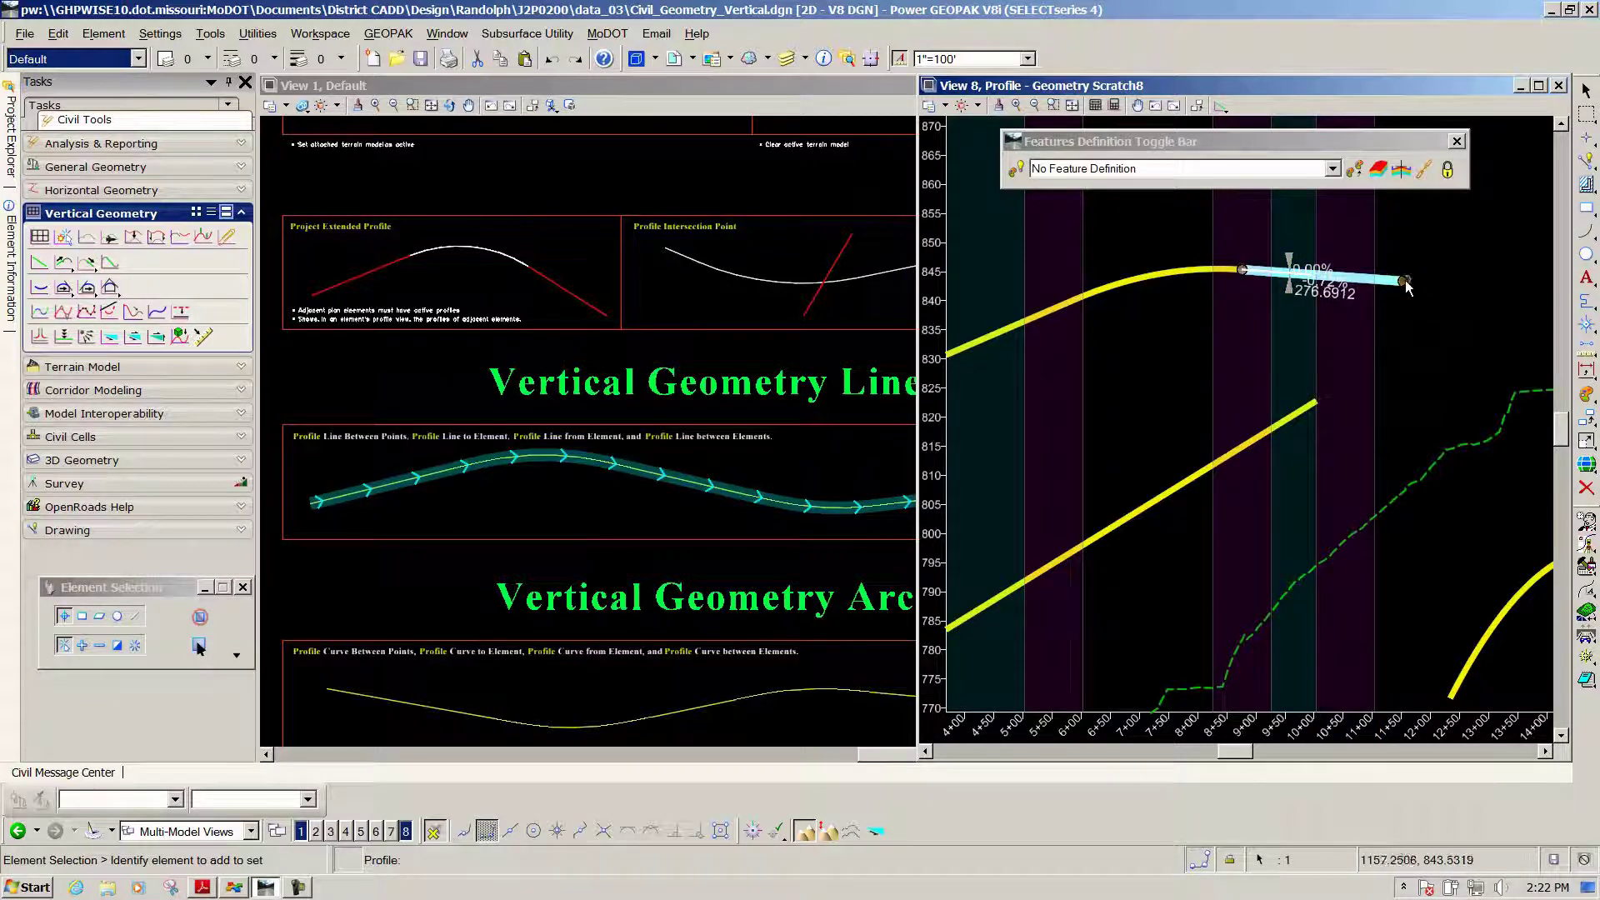
pyautogui.click(1247, 332)
# Set up a profile line between the lower sag curve and the crest curve after it, with back and ahead vertical offsets of 0.
pyautogui.scroll(-3, 1217, 333)
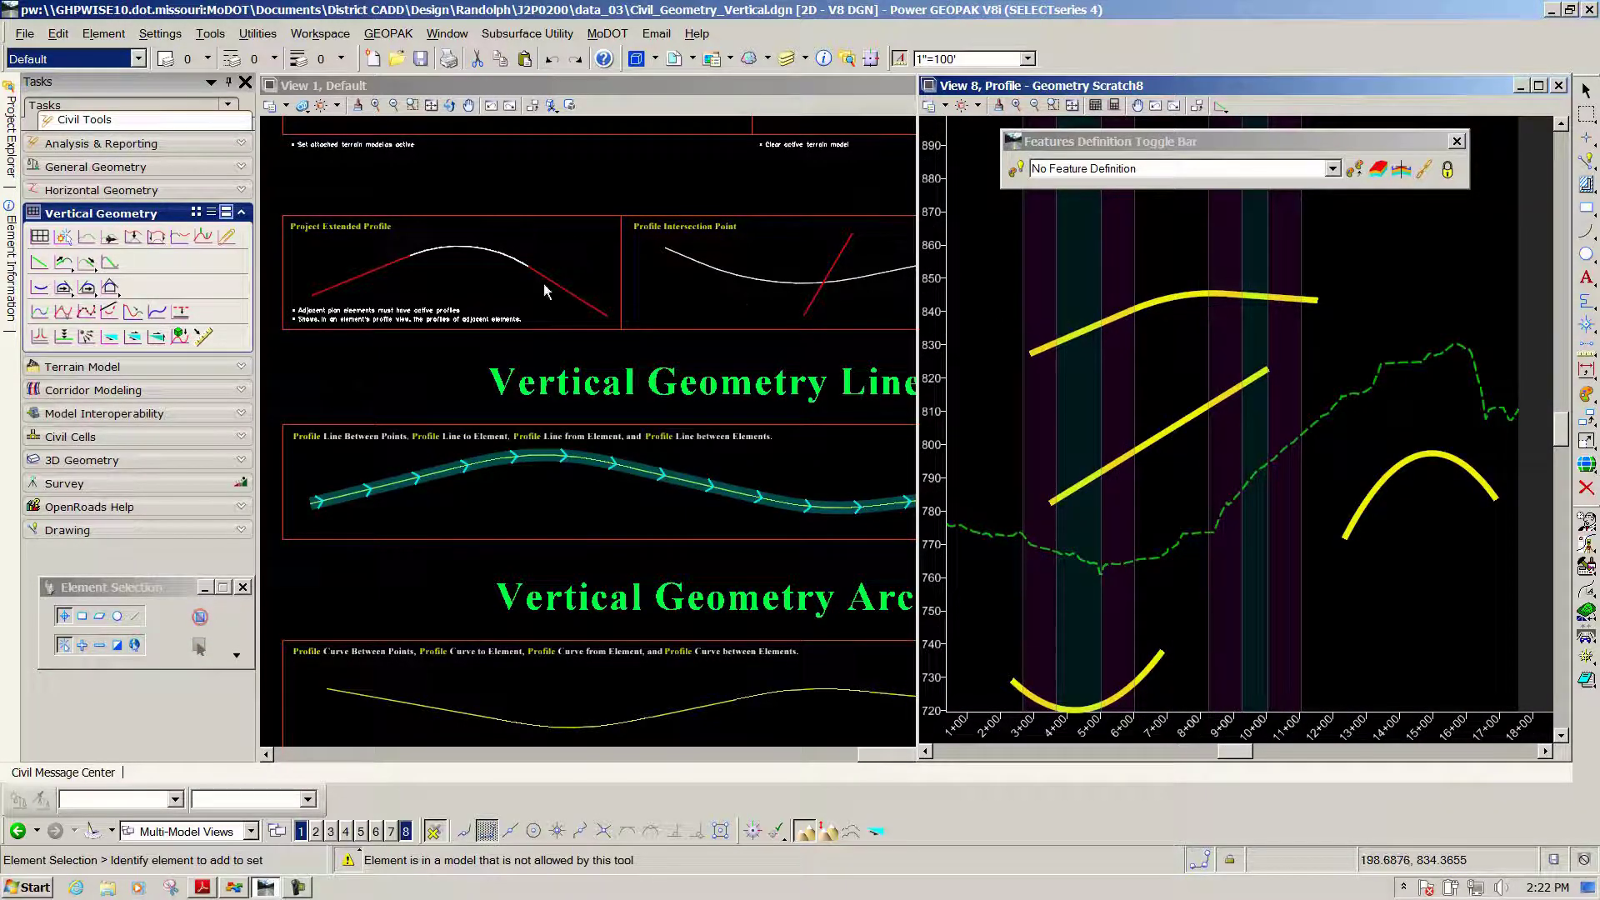
pyautogui.click(109, 260)
pyautogui.scroll(-2, 1078, 317)
pyautogui.scroll(2, 1185, 499)
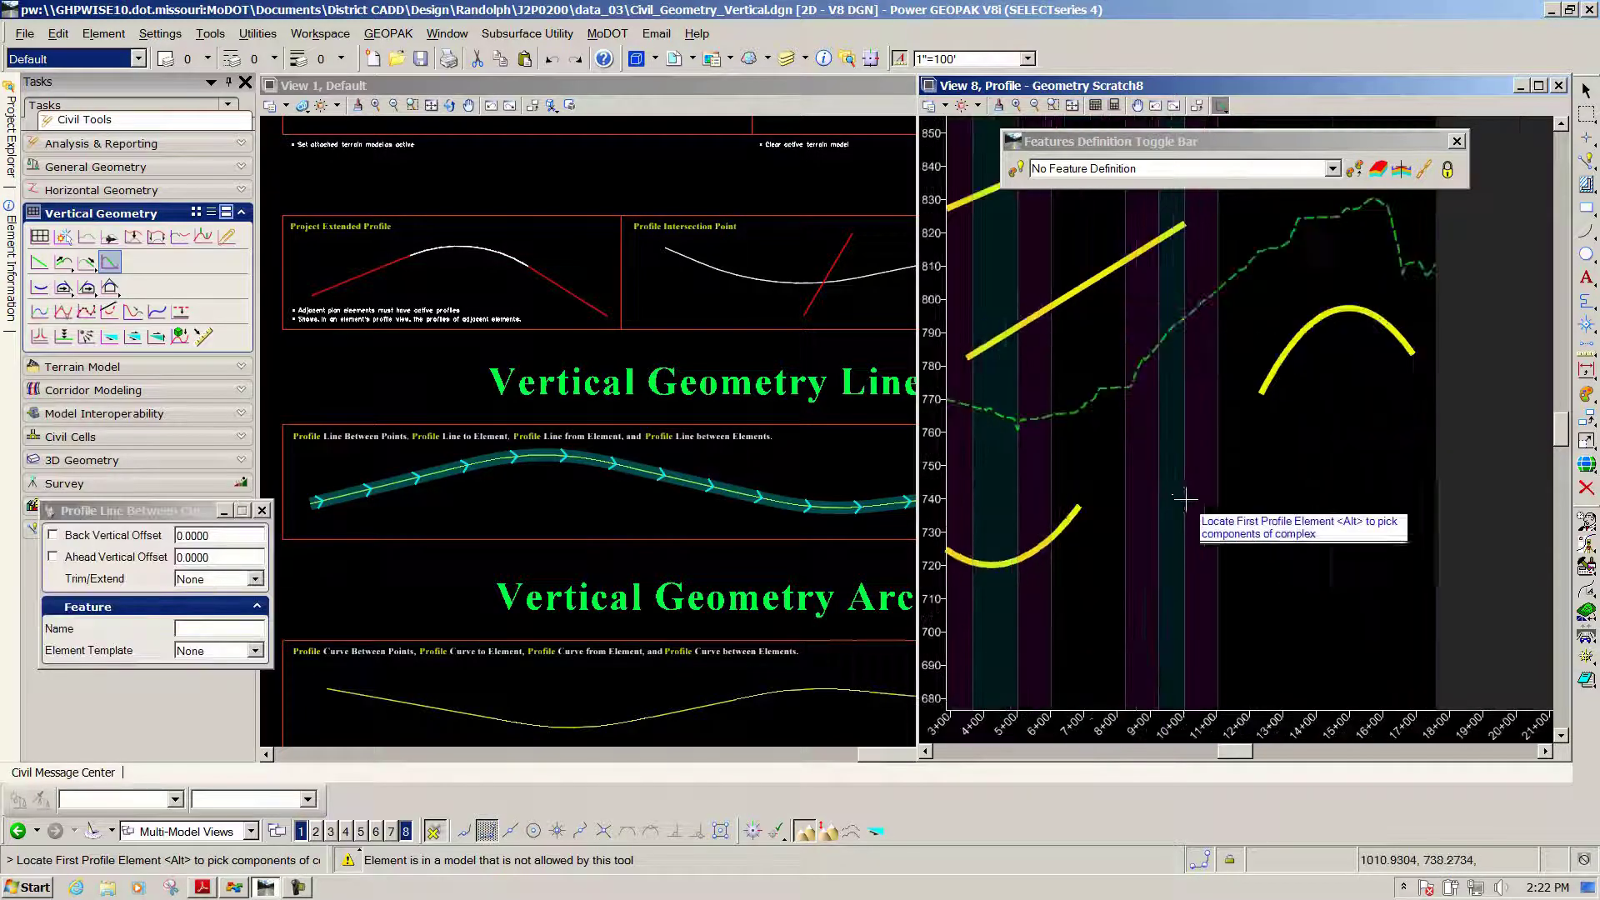
pyautogui.scroll(-2, 1112, 533)
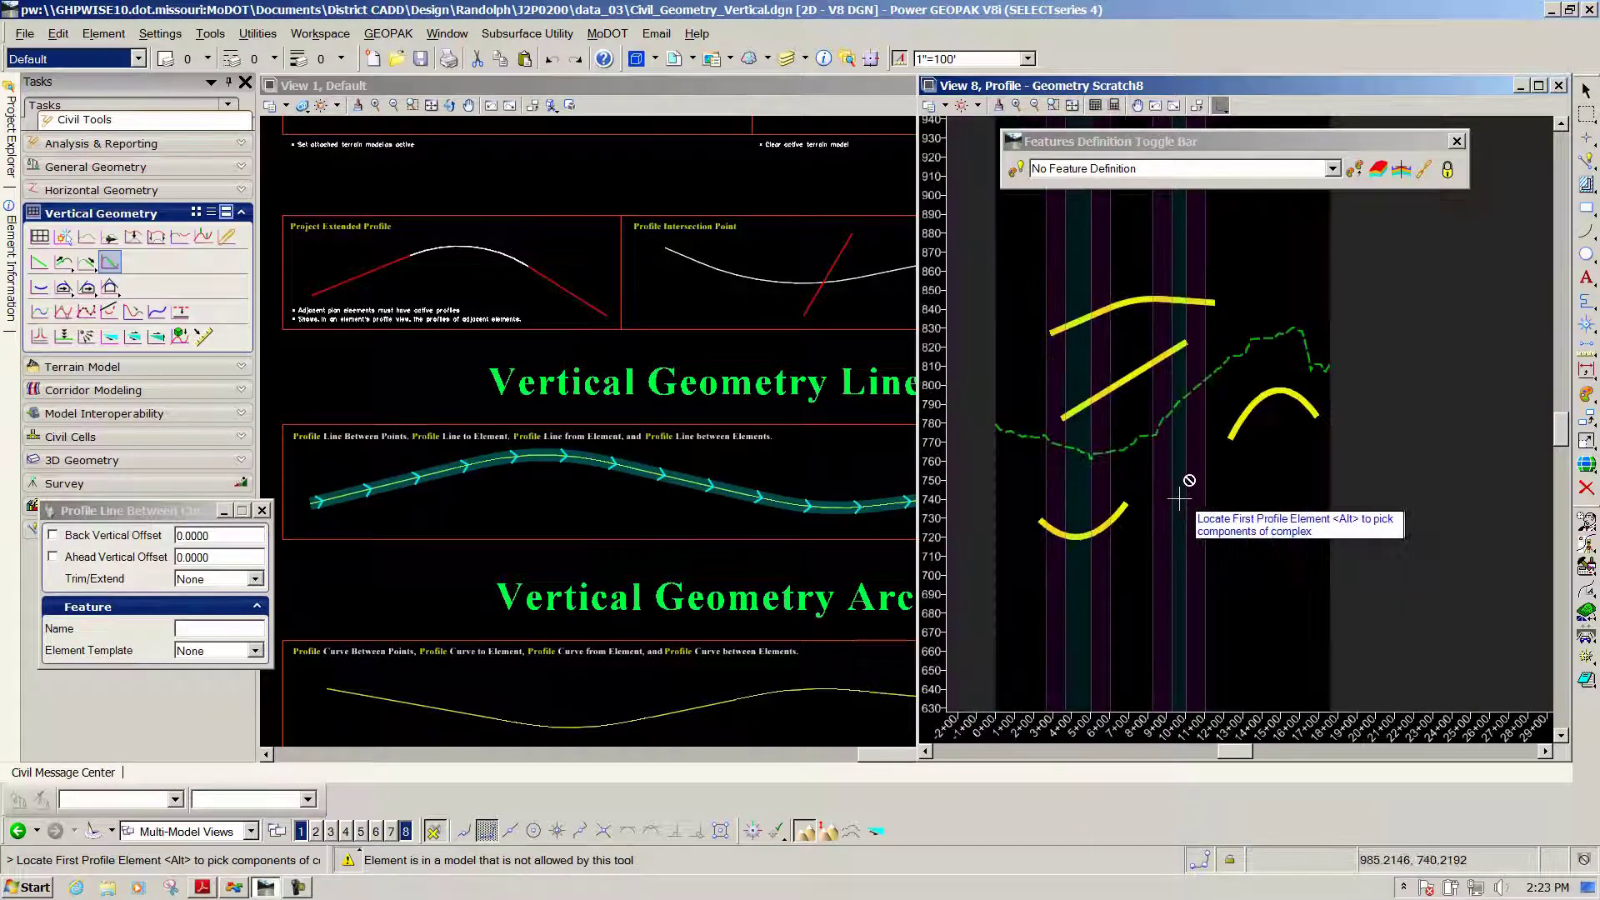
pyautogui.click(1112, 533)
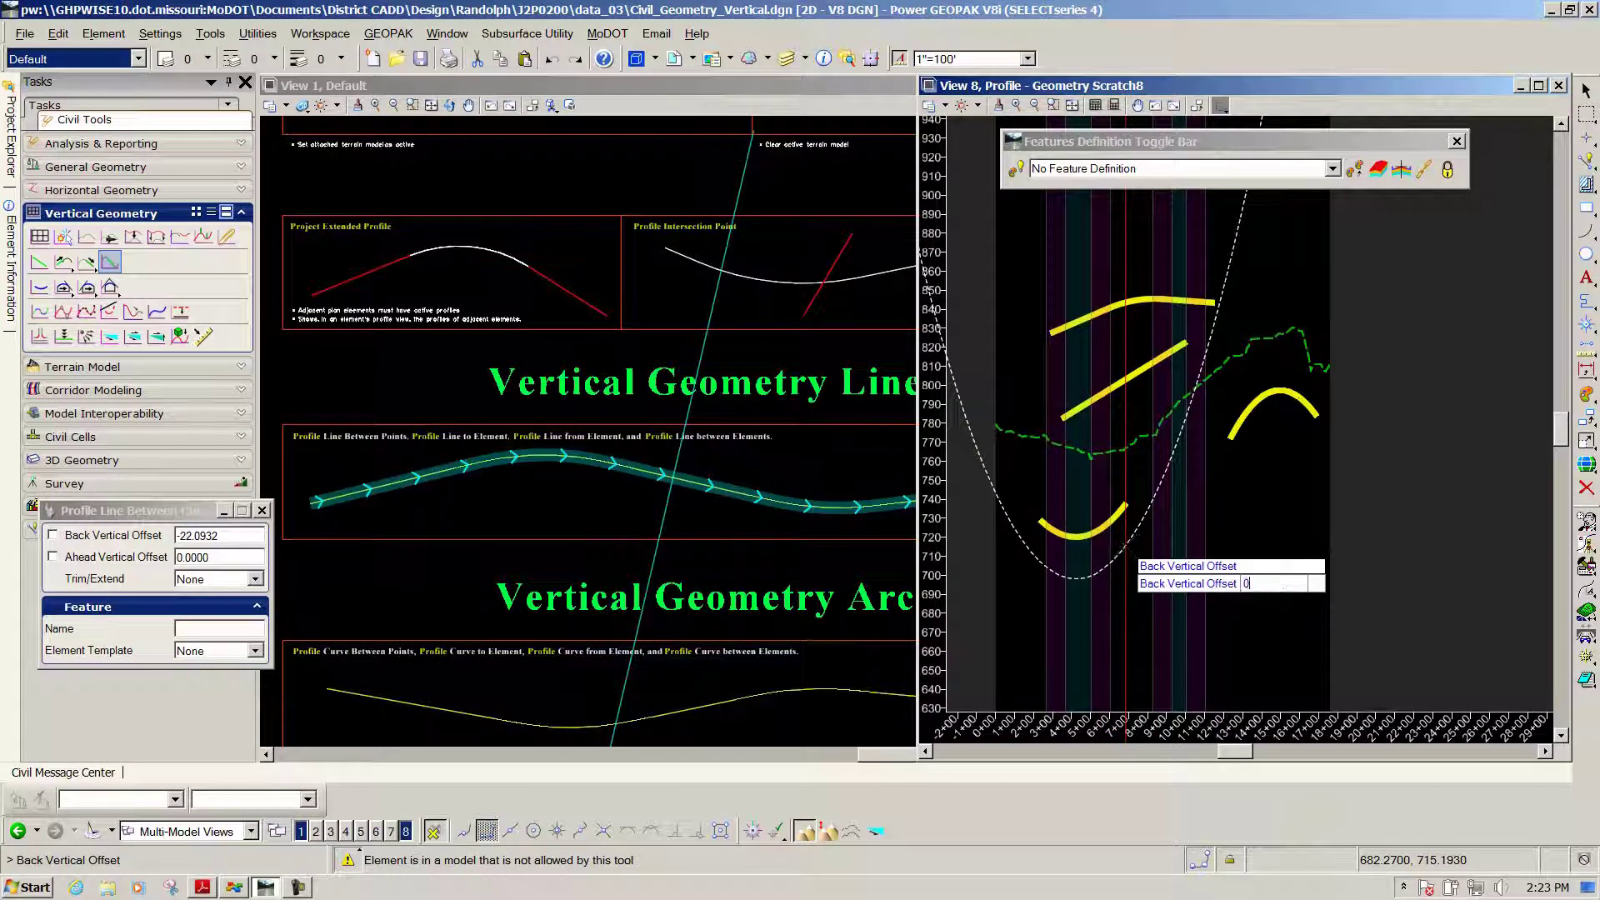
pyautogui.write('0')
pyautogui.press('Return')
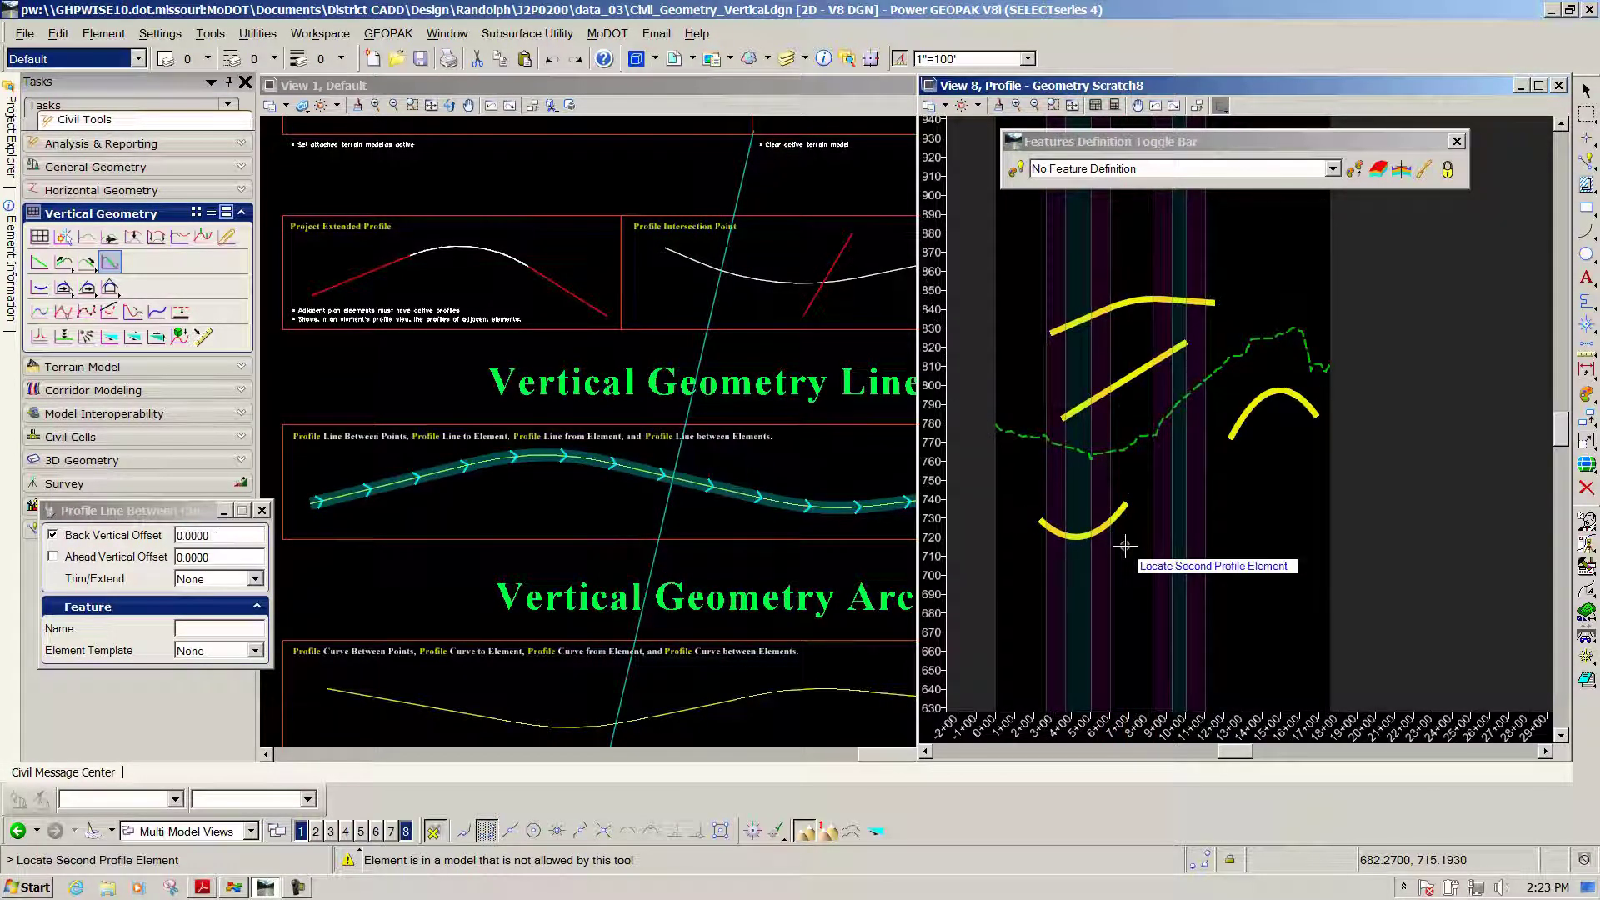
pyautogui.click(1246, 410)
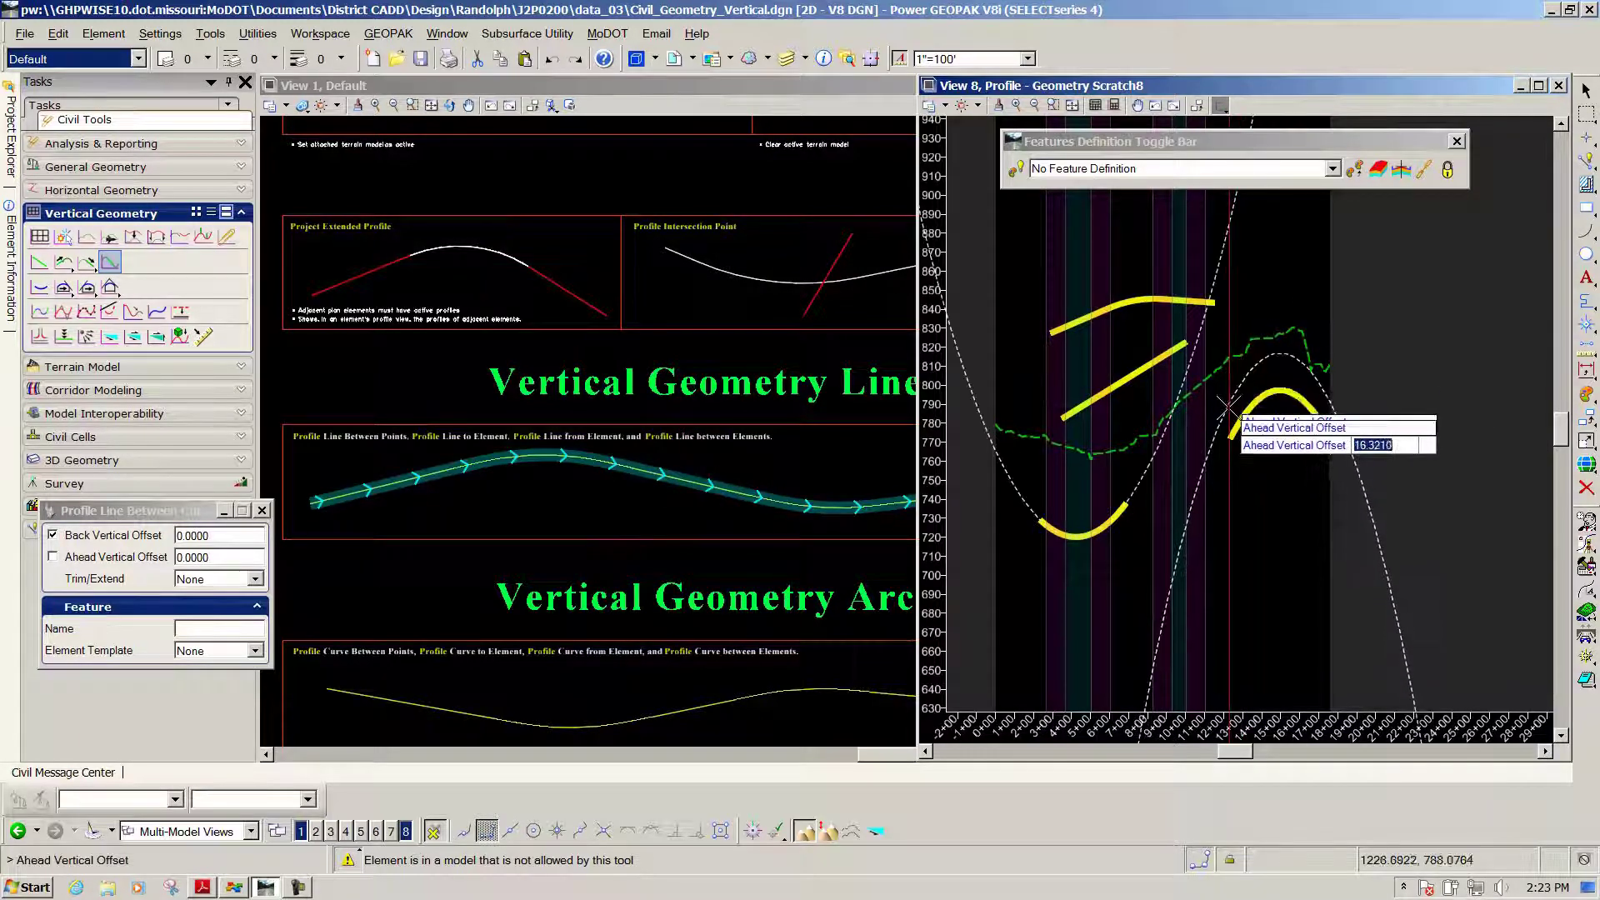
pyautogui.click(1233, 404)
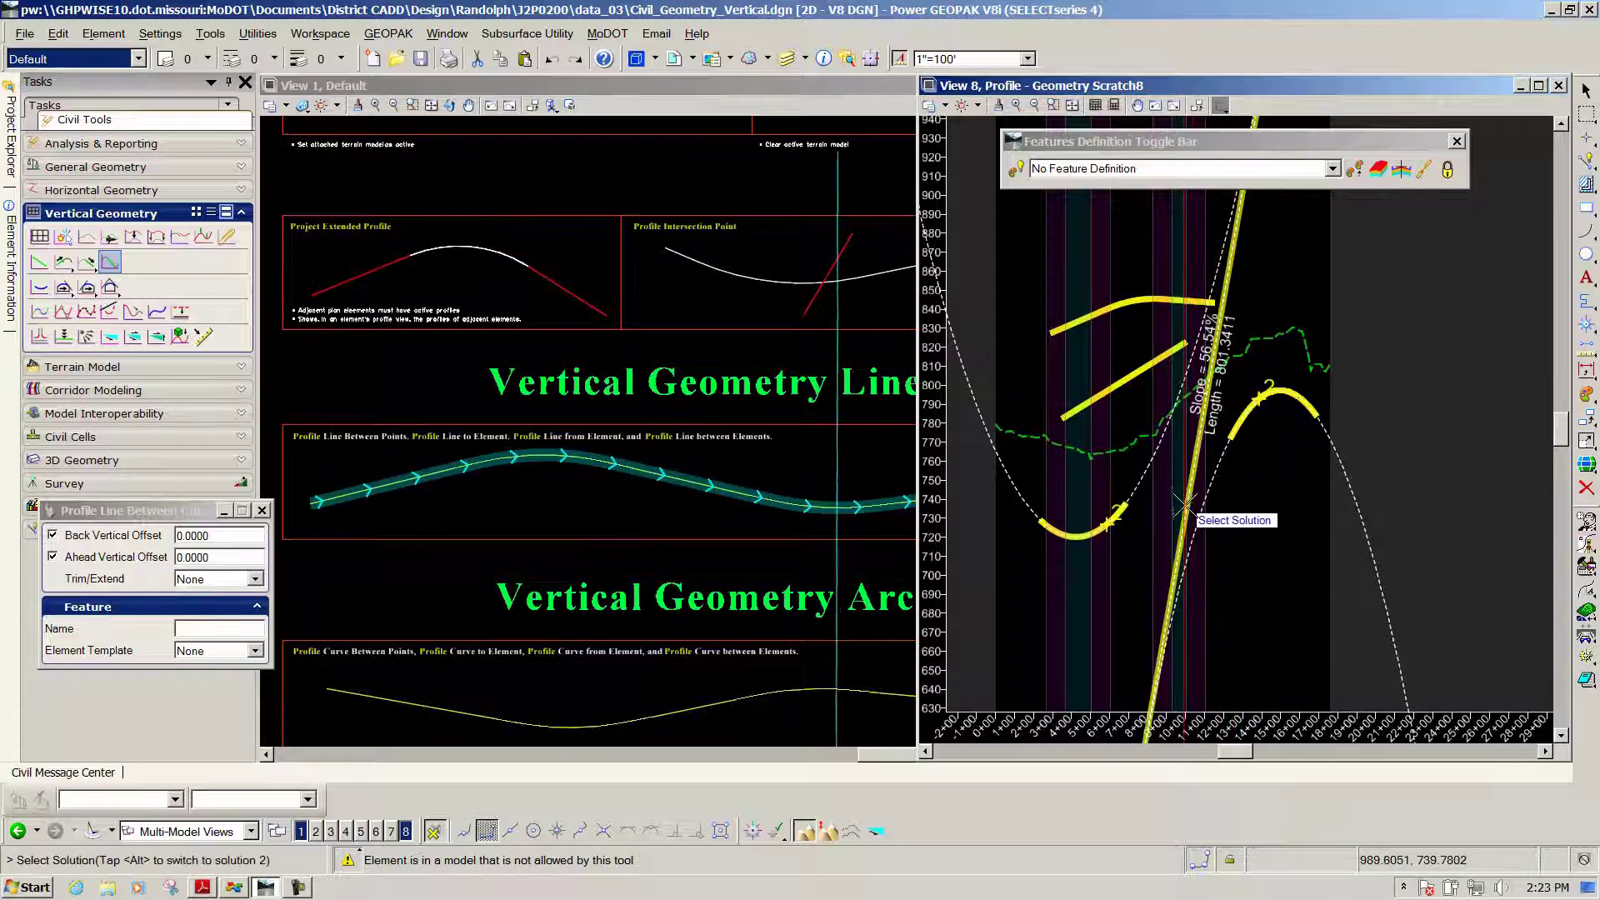
# Choose the connecting tangent solution with 8.23% slope and about 801 length, and place it with Trim/Extend set to Both.
pyautogui.press('alt')
pyautogui.press('alt')
pyautogui.press('alt')
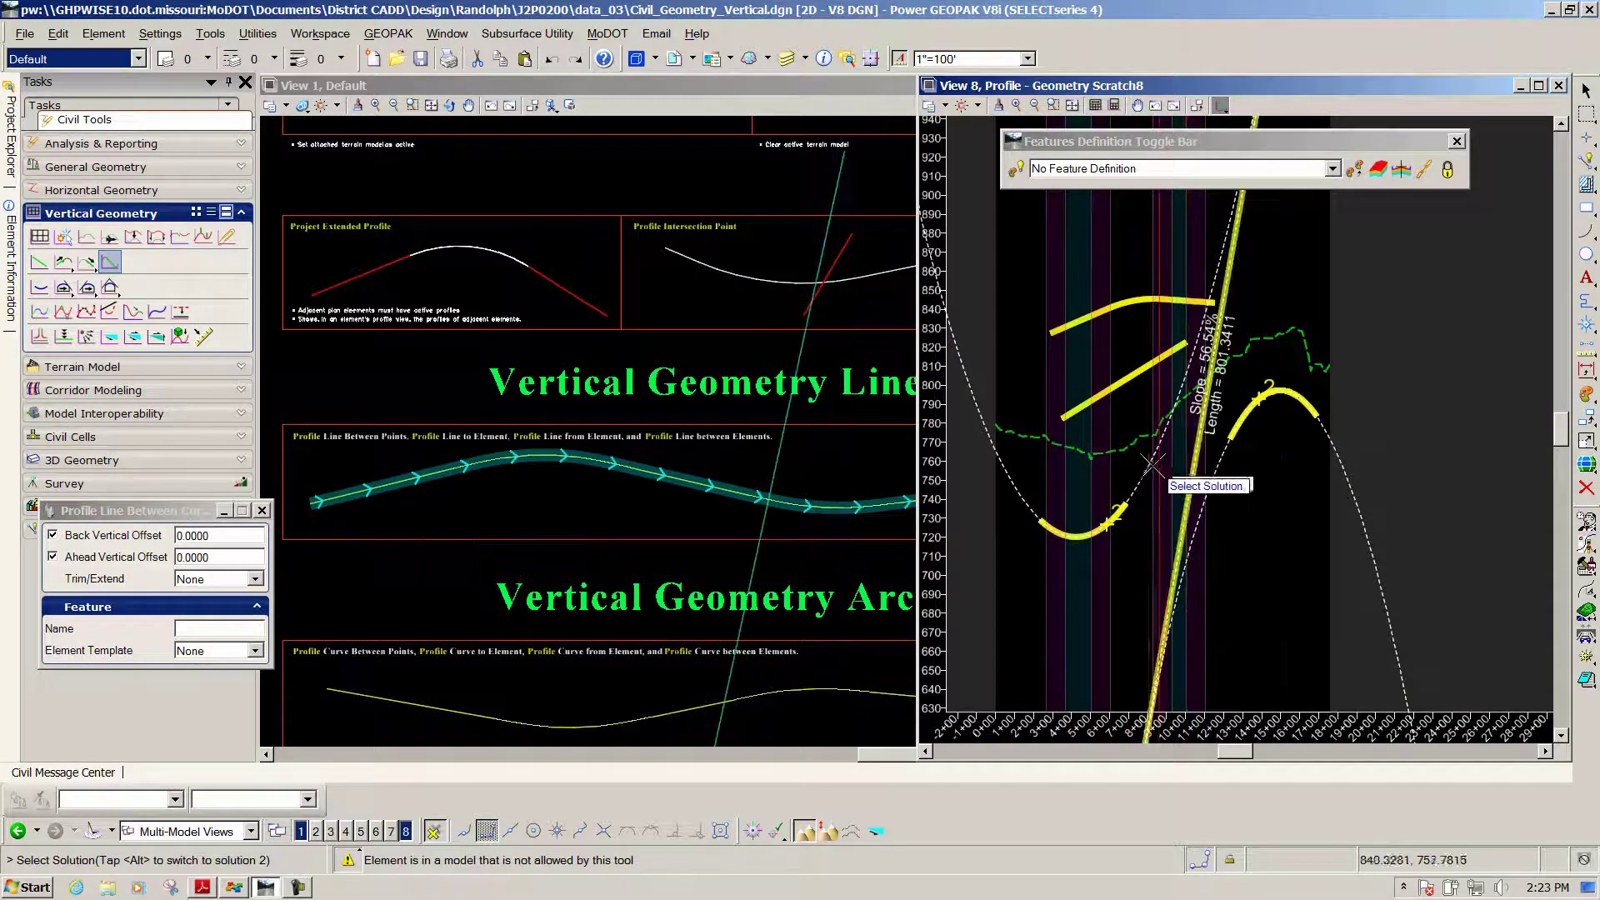
pyautogui.press('alt')
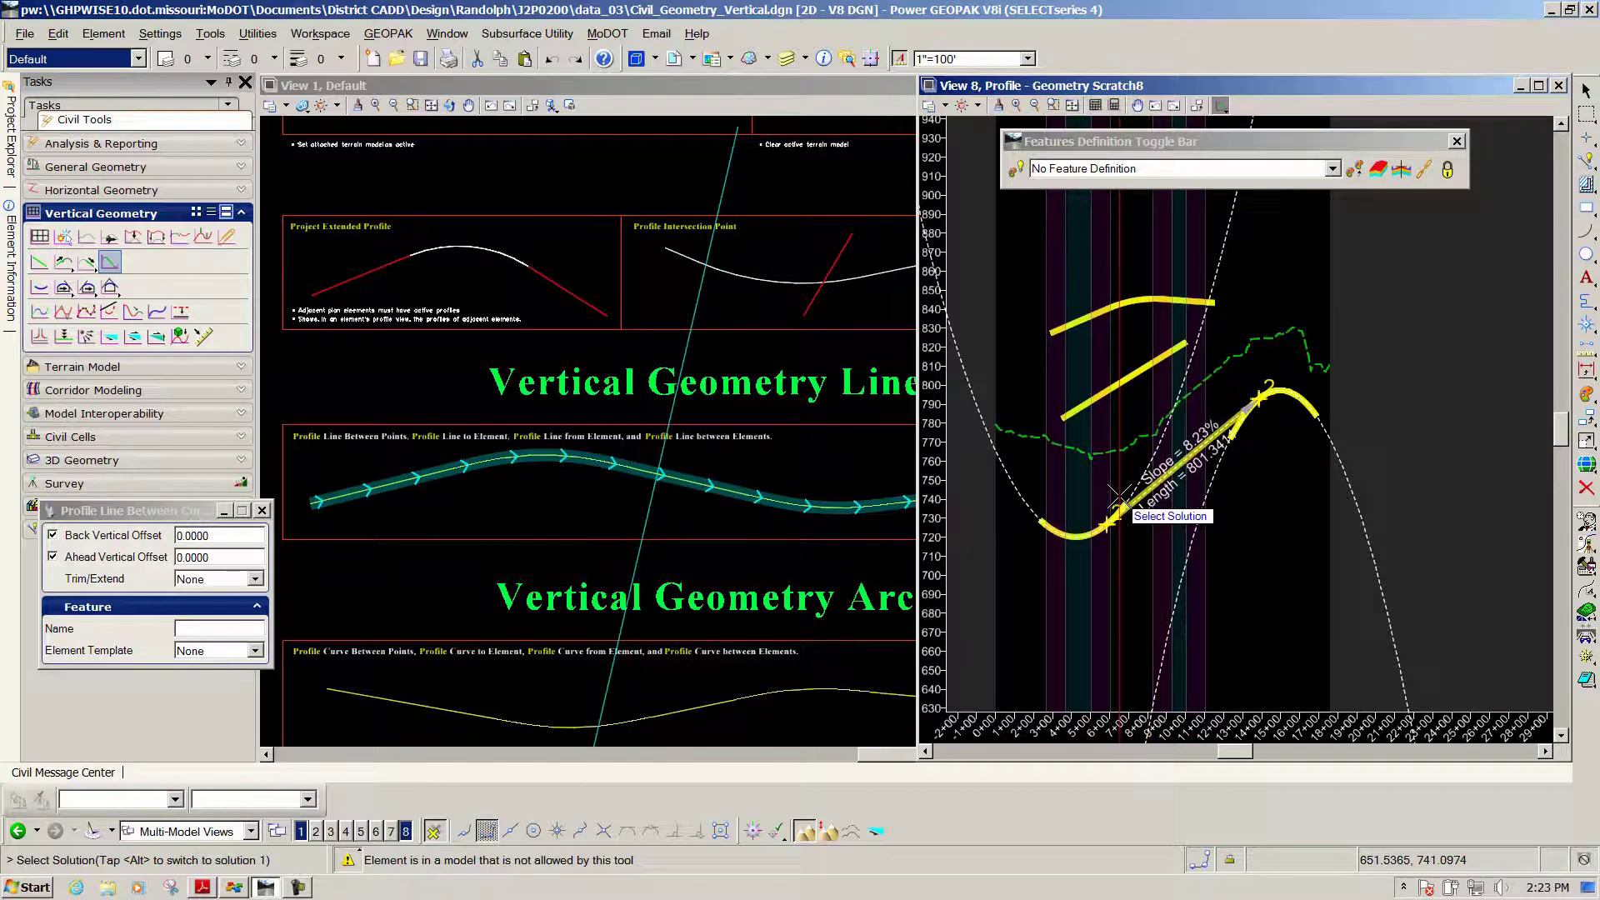
pyautogui.click(1118, 497)
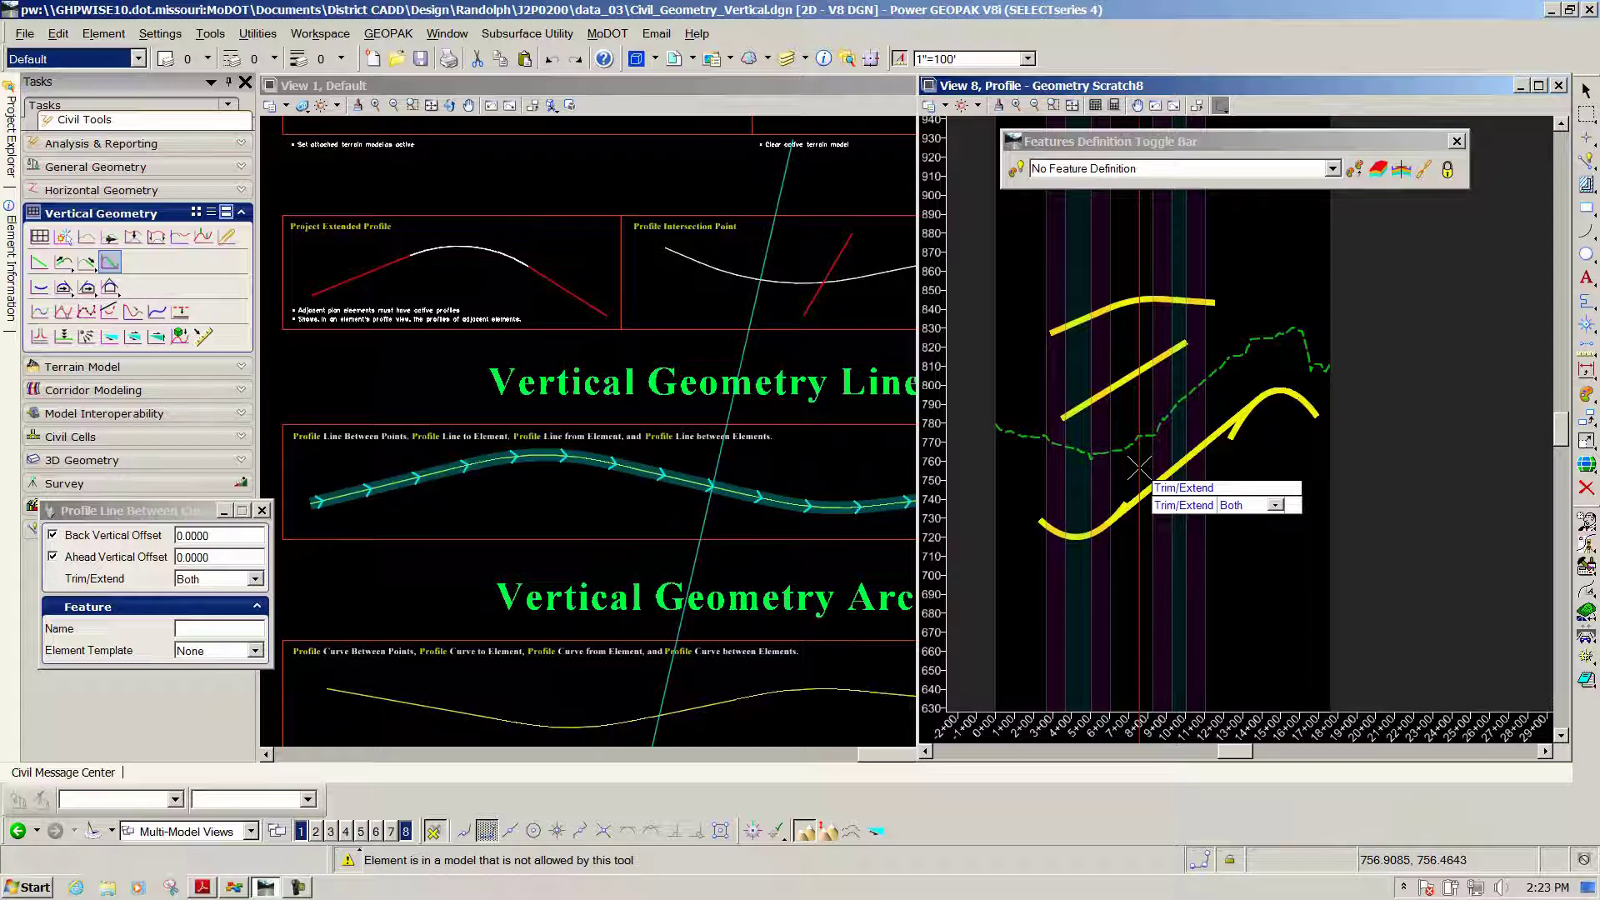
pyautogui.click(1139, 468)
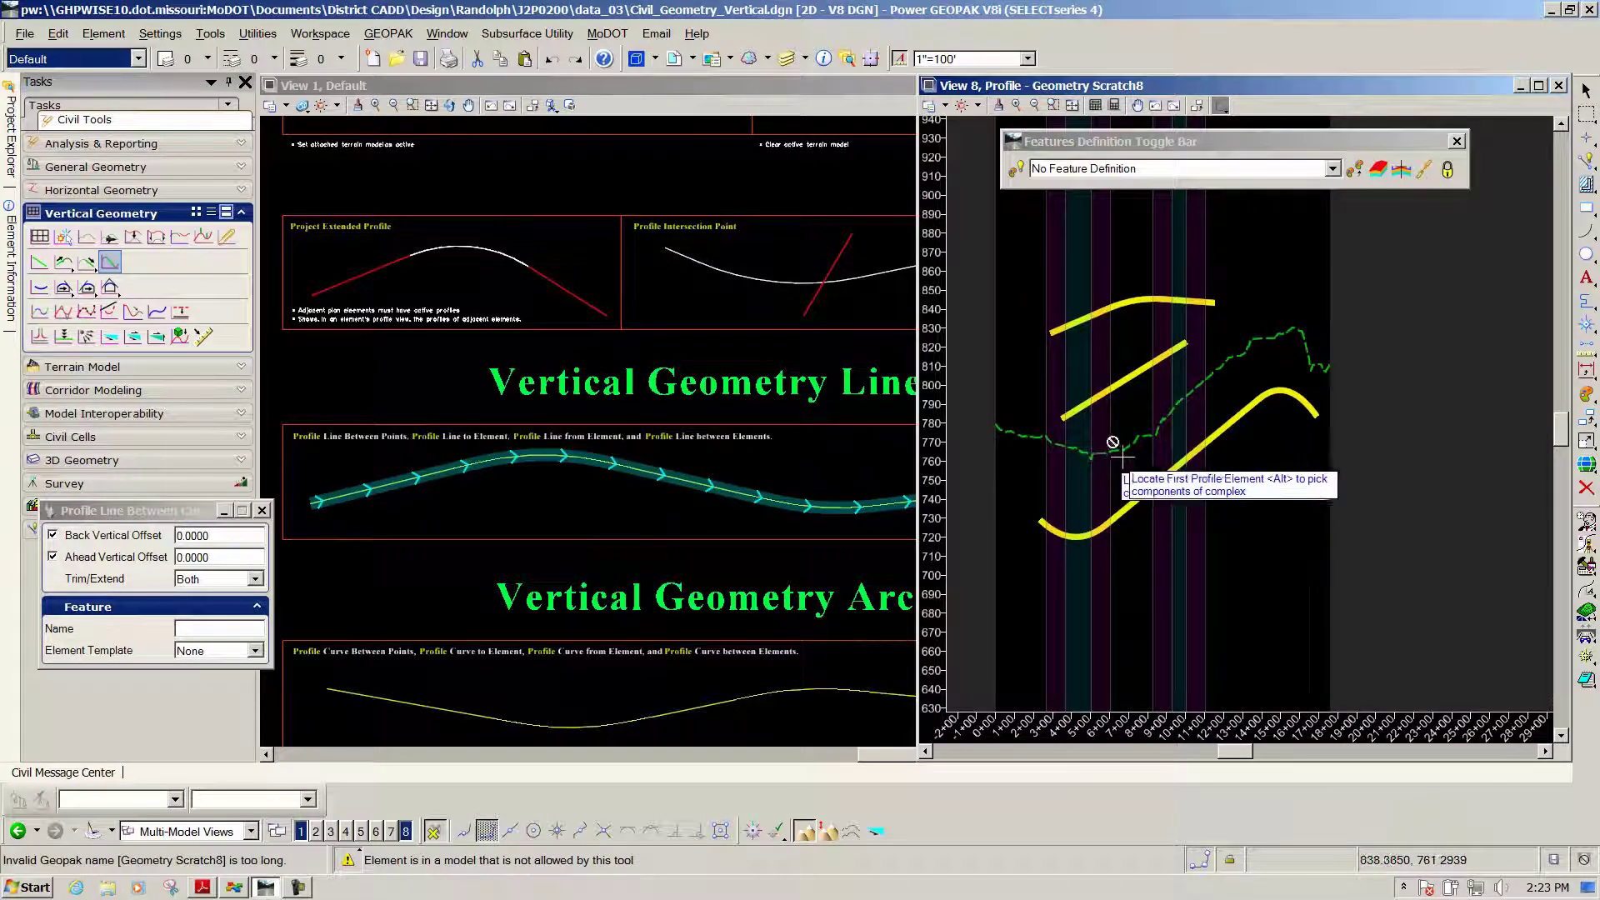
pyautogui.scroll(2, 1143, 356)
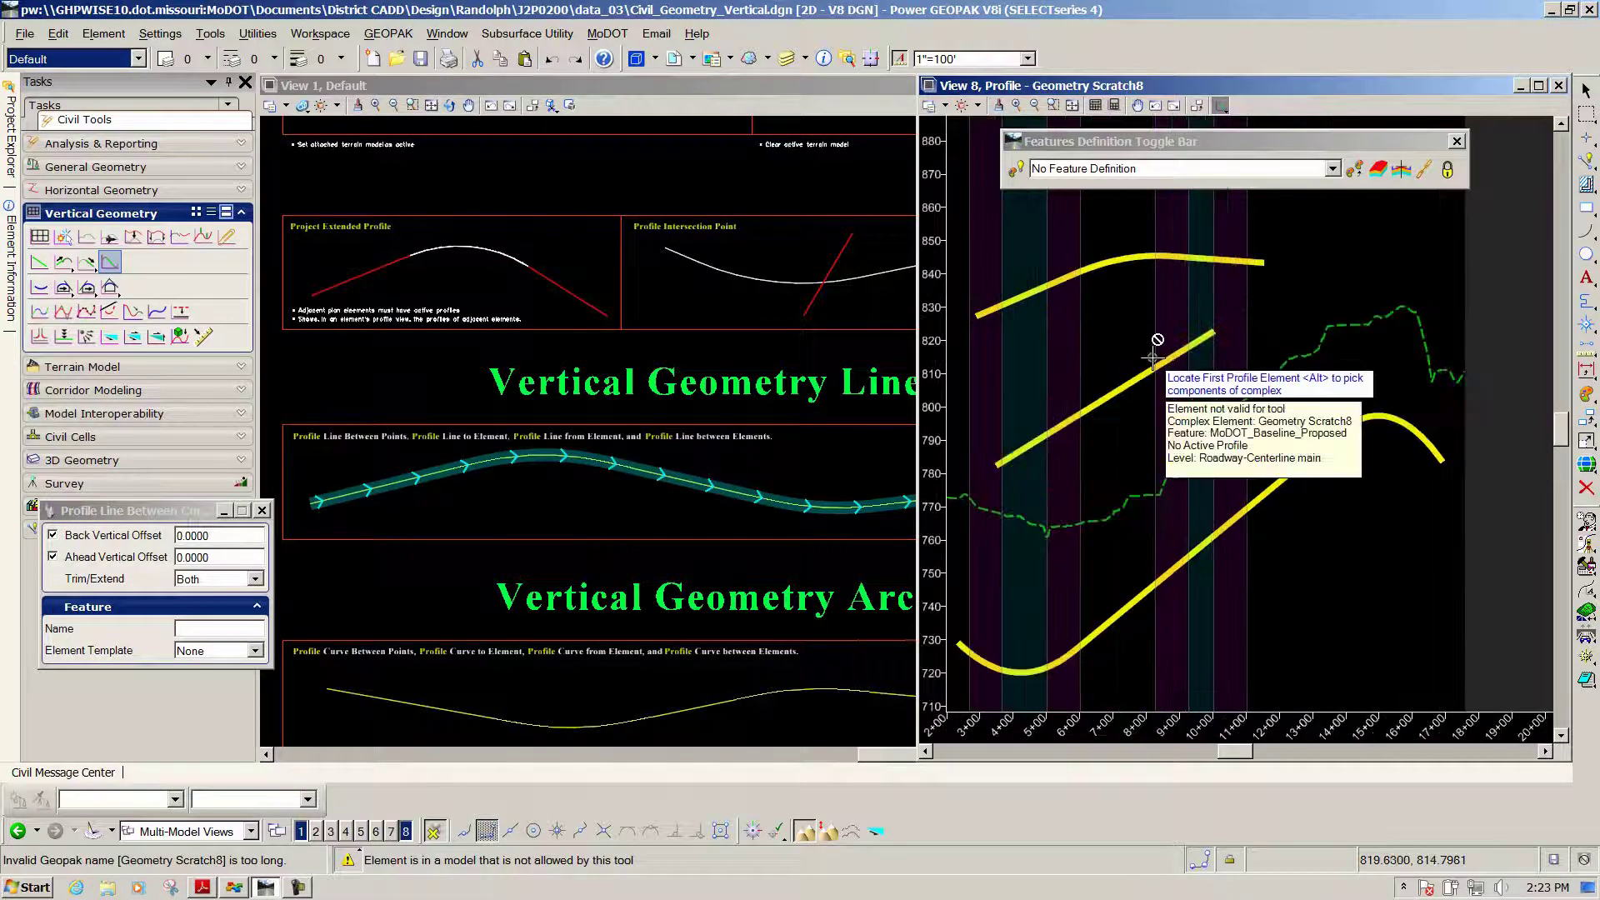